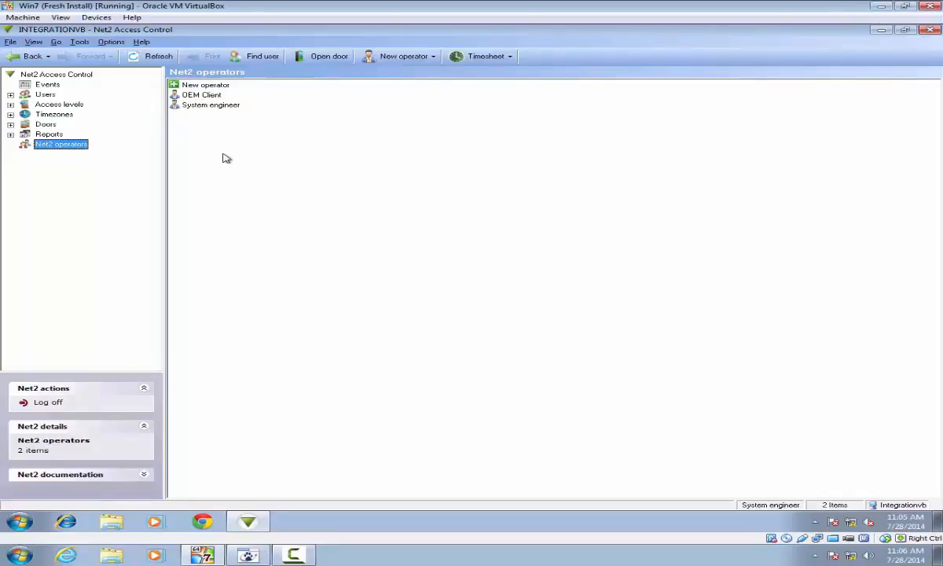
# - Set and confirm a new password for the OEM Client operator, keeping its System engineer rights, and save the change
pyautogui.doubleClick(205, 96)
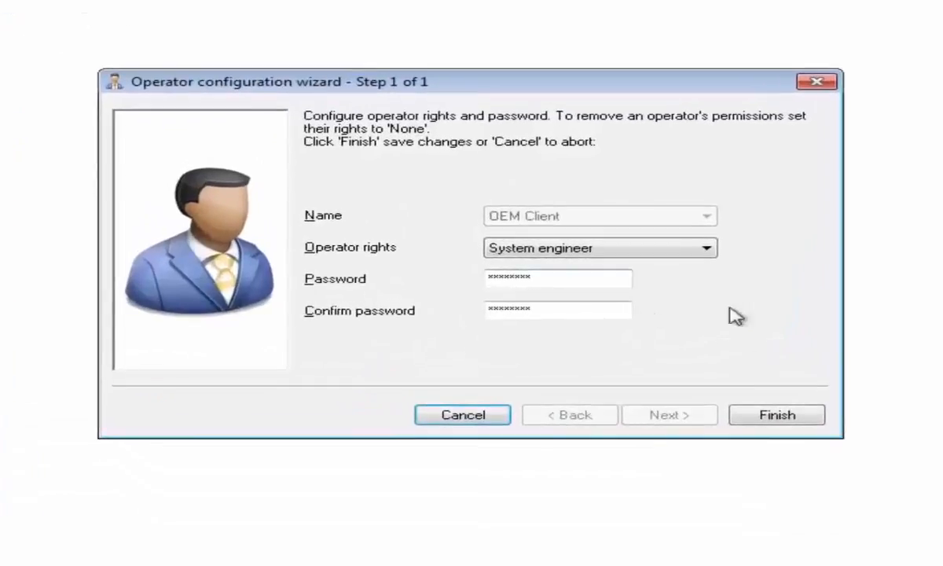
pyautogui.doubleClick(582, 276)
pyautogui.click(485, 273)
pyautogui.moveTo(488, 273); pyautogui.dragTo(579, 269)
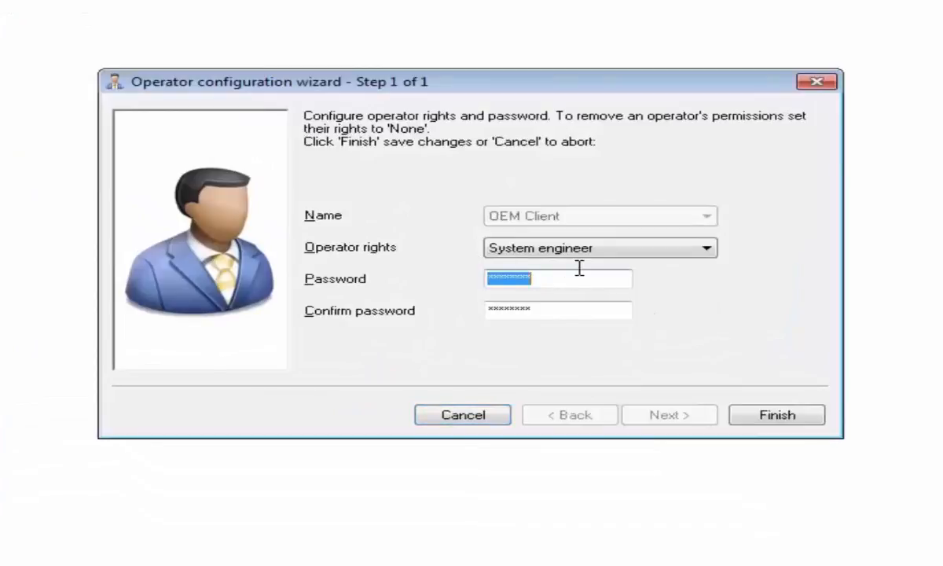
pyautogui.write('**')
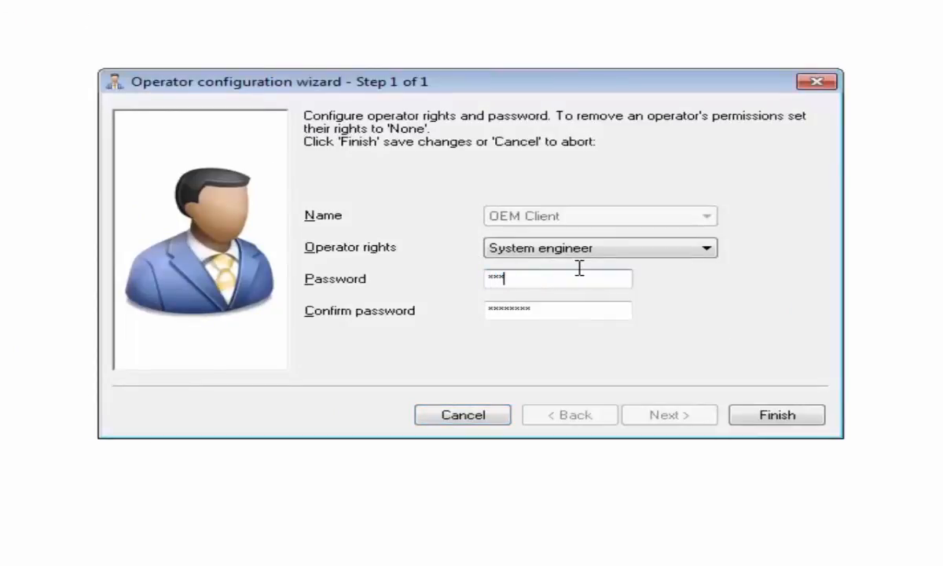
pyautogui.press('Tab')
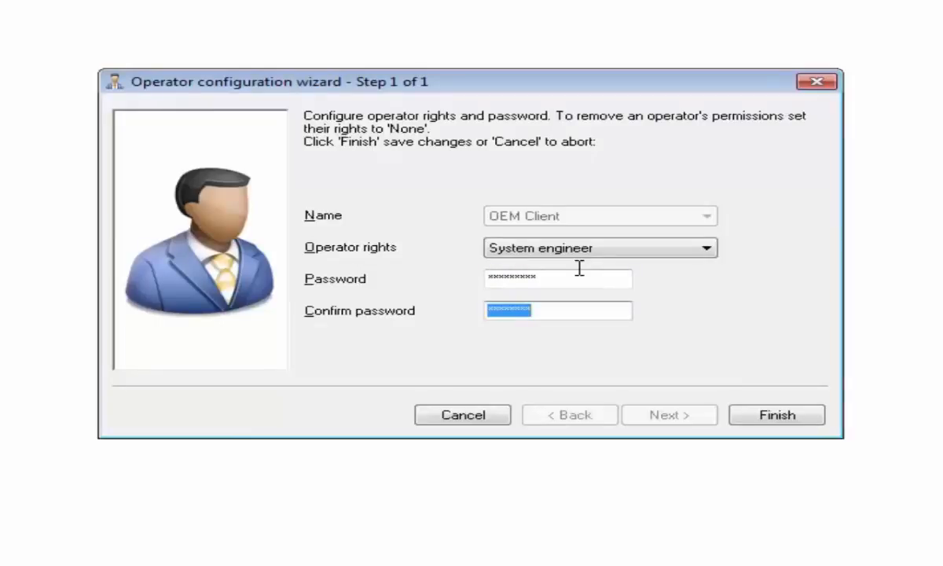
pyautogui.write('**')
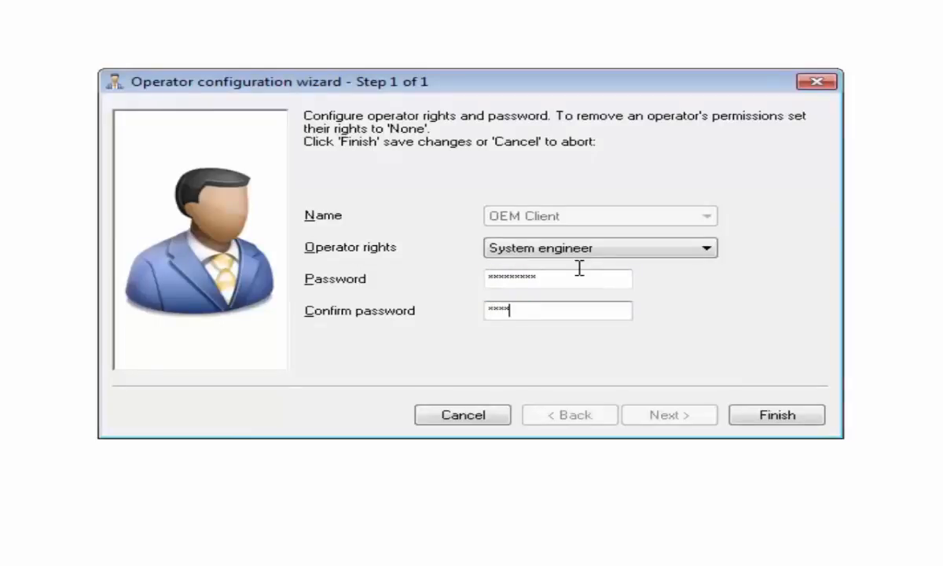
pyautogui.write('*******')
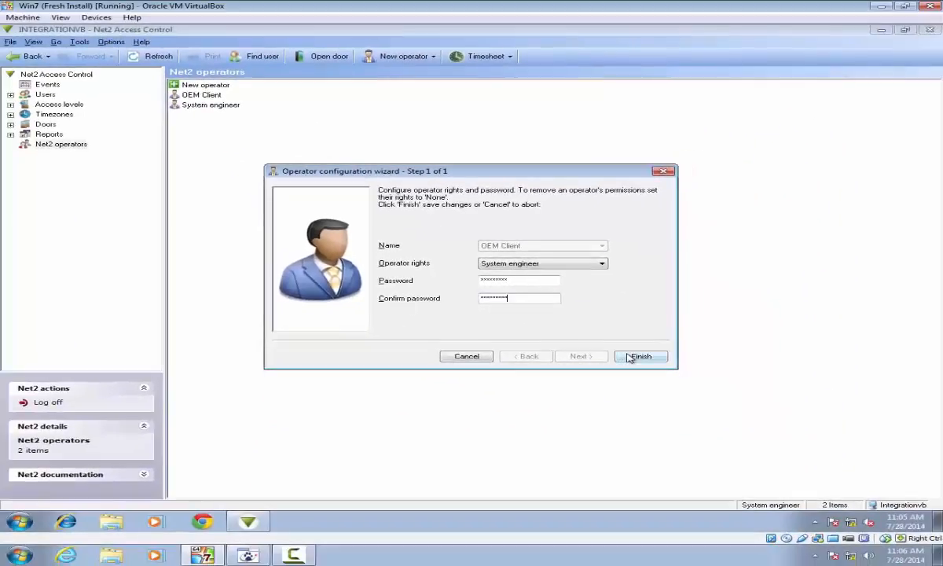
pyautogui.click(640, 356)
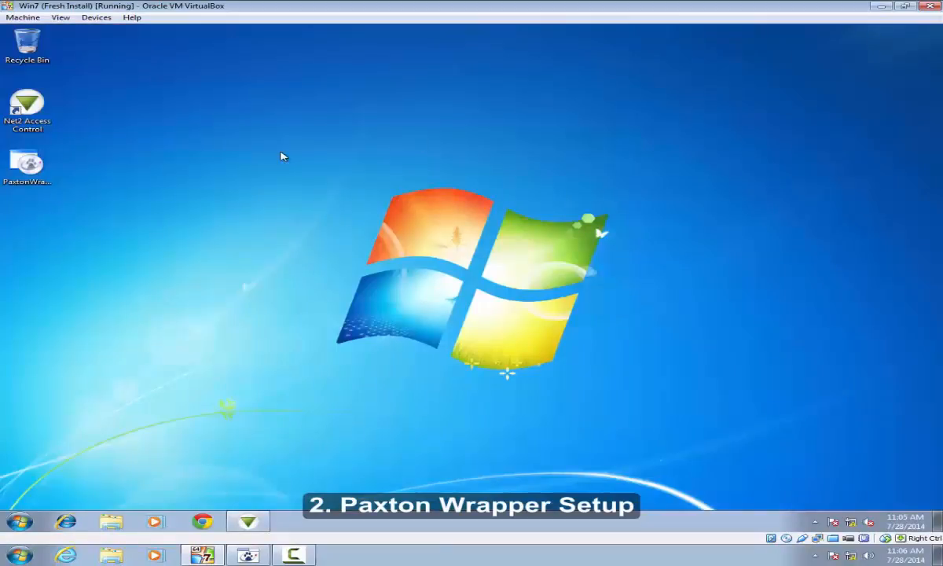
# - Install Cathexis PaxtonWrapper from the setup file on the desktop, accepting the license agreement and the default destination folder
pyautogui.doubleClick(27, 166)
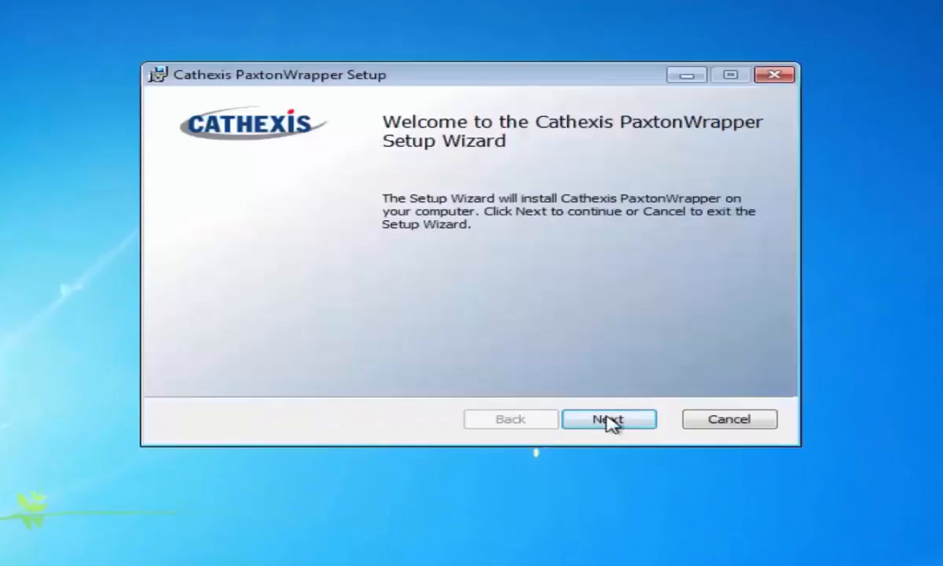
pyautogui.click(610, 421)
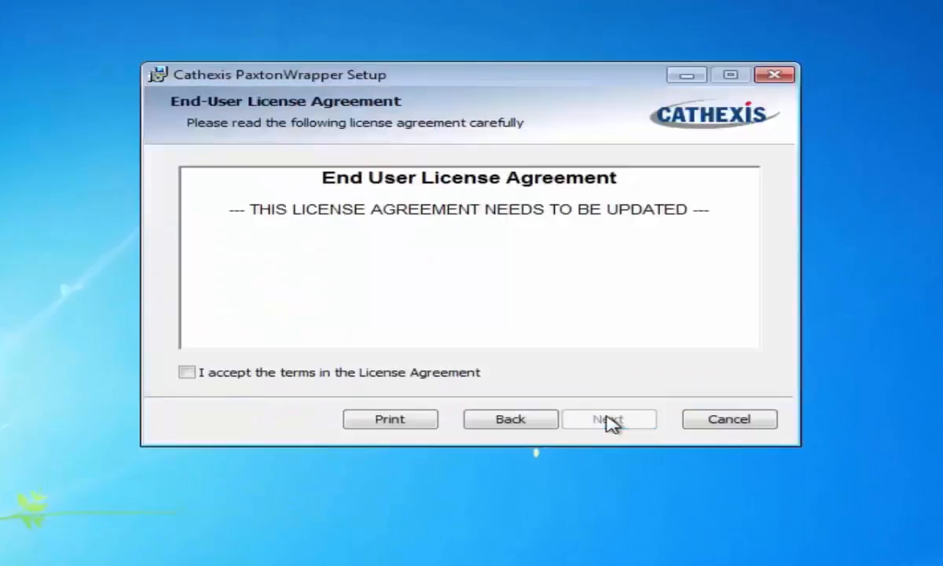
pyautogui.click(469, 380)
pyautogui.click(604, 423)
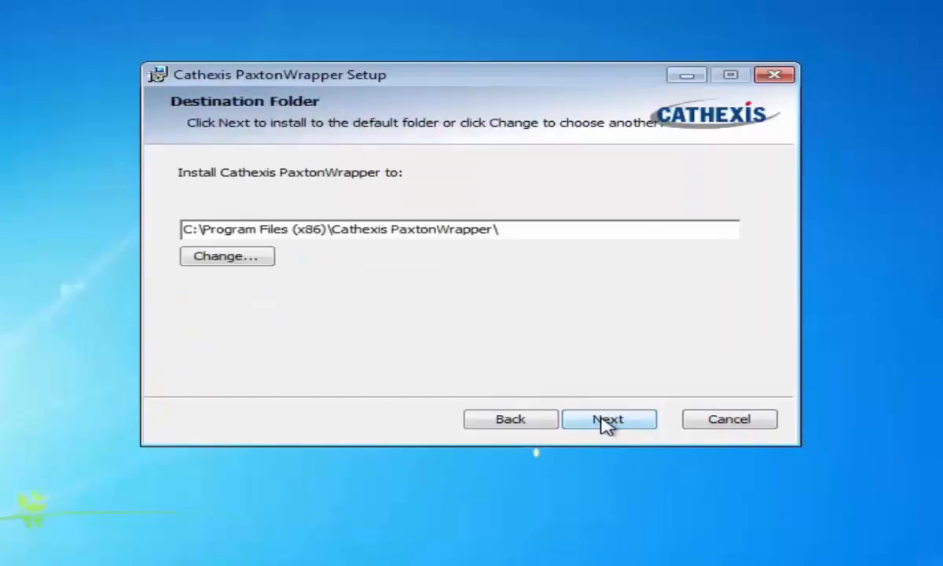
pyautogui.click(607, 422)
pyautogui.click(607, 422)
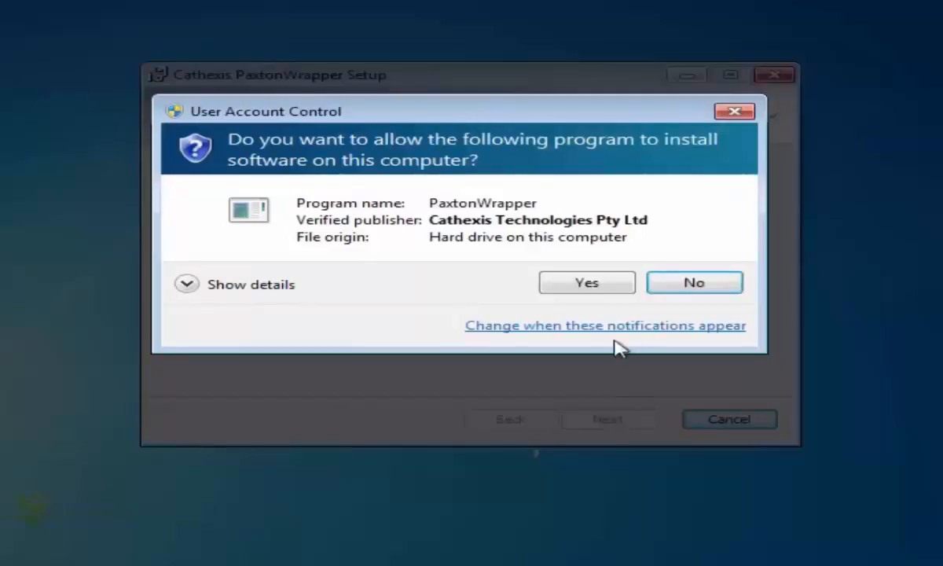
pyautogui.click(588, 284)
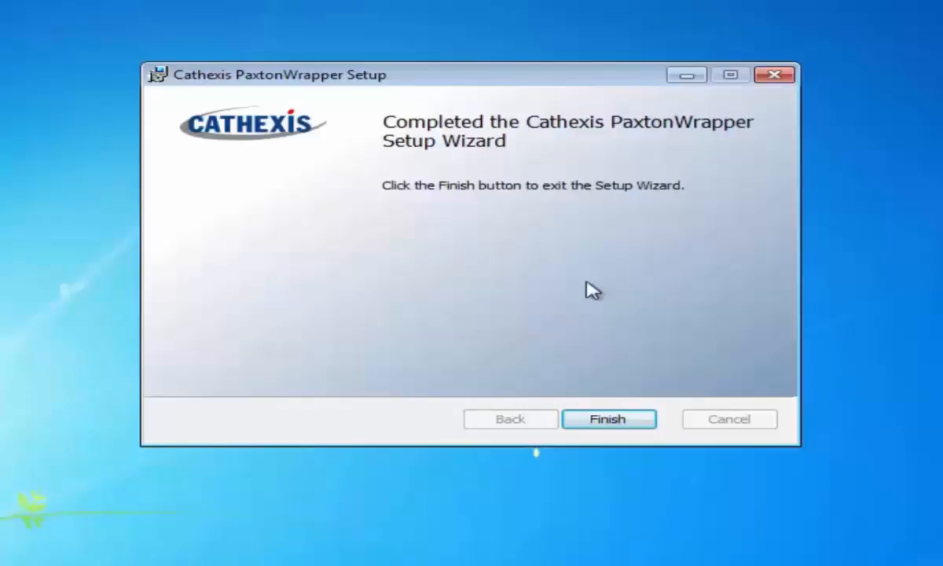
pyautogui.click(601, 418)
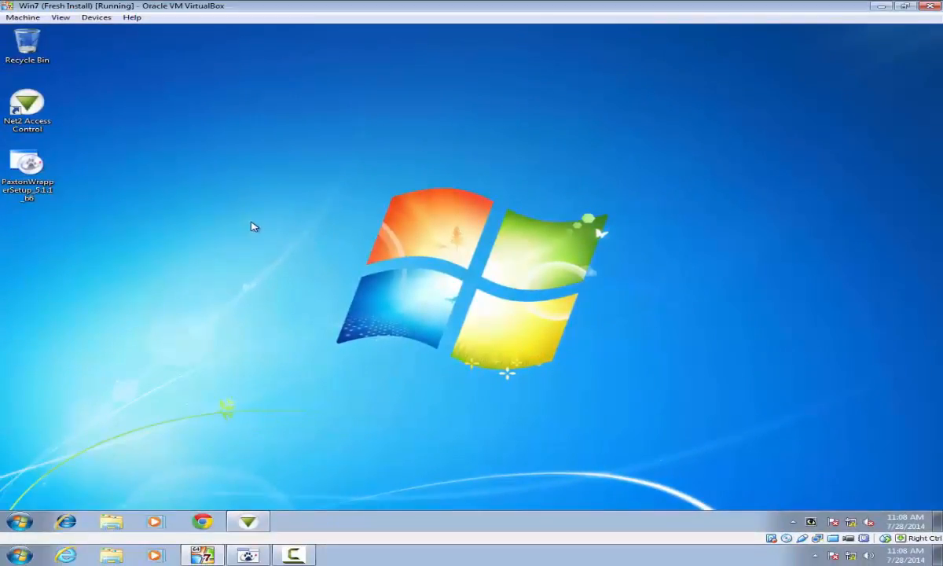
# - Check the service status in Paxton Wrapper Control and add a connection to 192.168.6.110 on TCP port 8465
pyautogui.moveTo(811, 523)
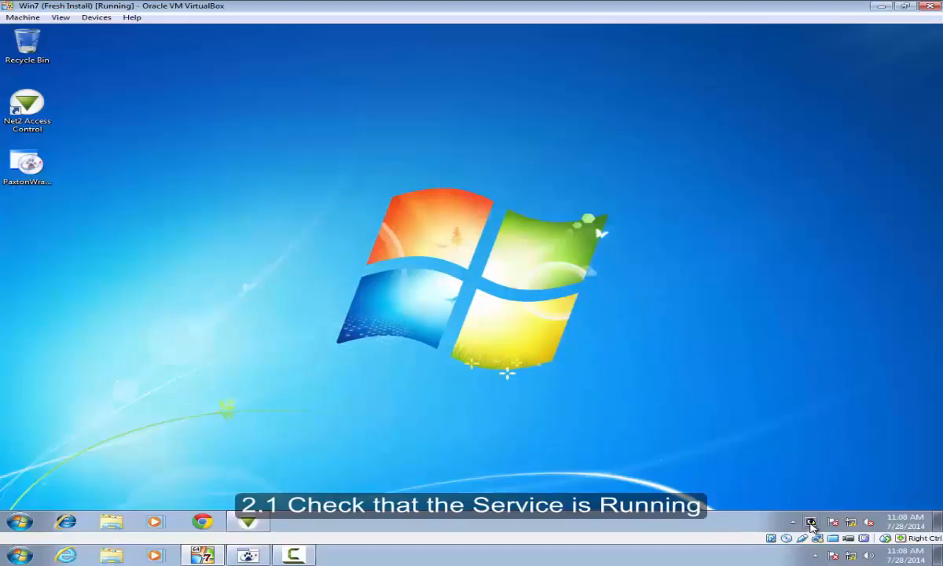
pyautogui.doubleClick(811, 523)
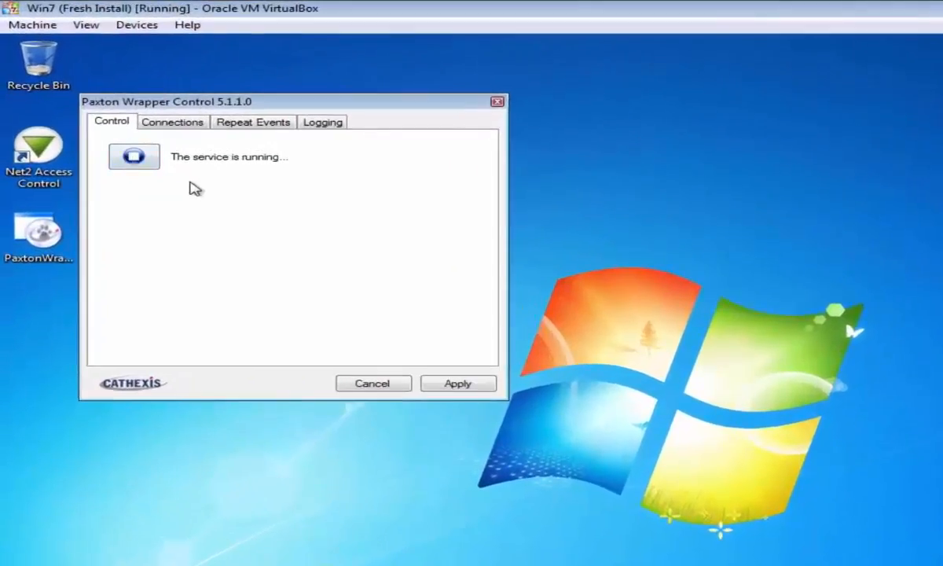
pyautogui.click(192, 126)
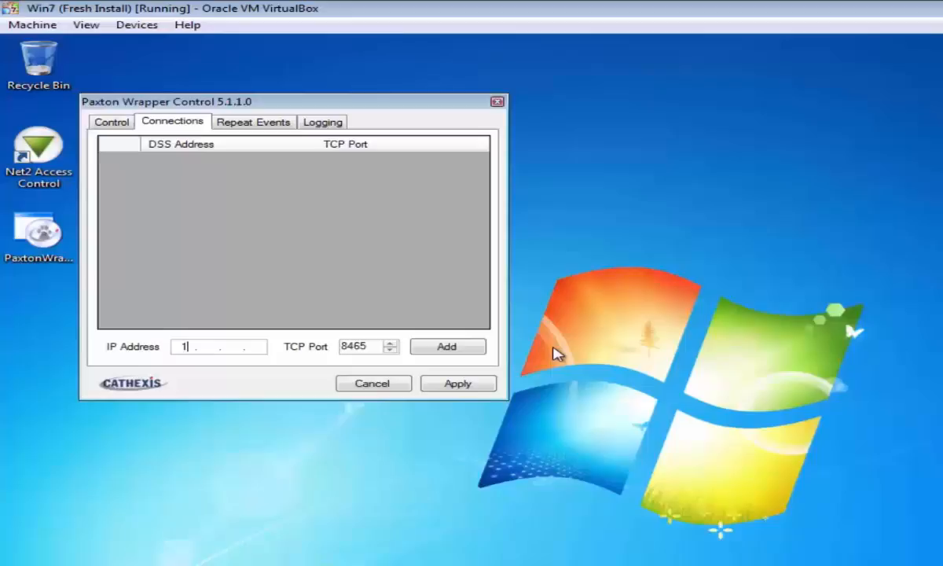
pyautogui.write('2. 168.  6 .110')
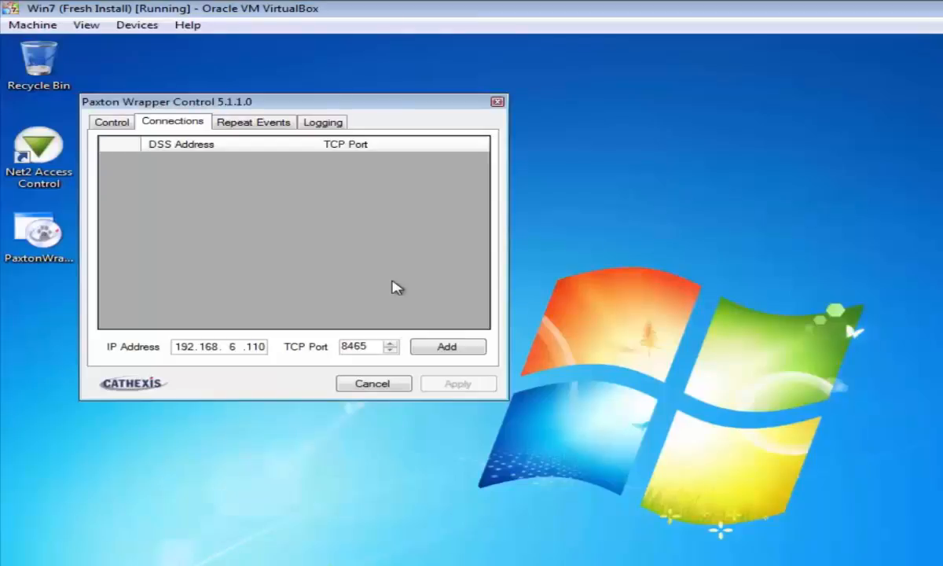
pyautogui.click(442, 349)
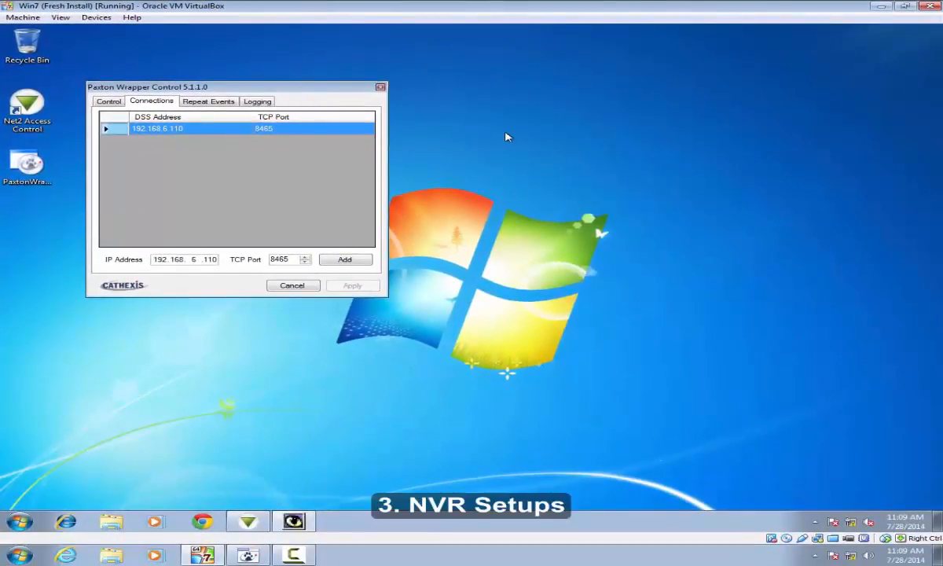
# - Switch to CatVision, reopen the setup of the site SiteName and show the integration devices of server CAT-PC
pyautogui.click(883, 8)
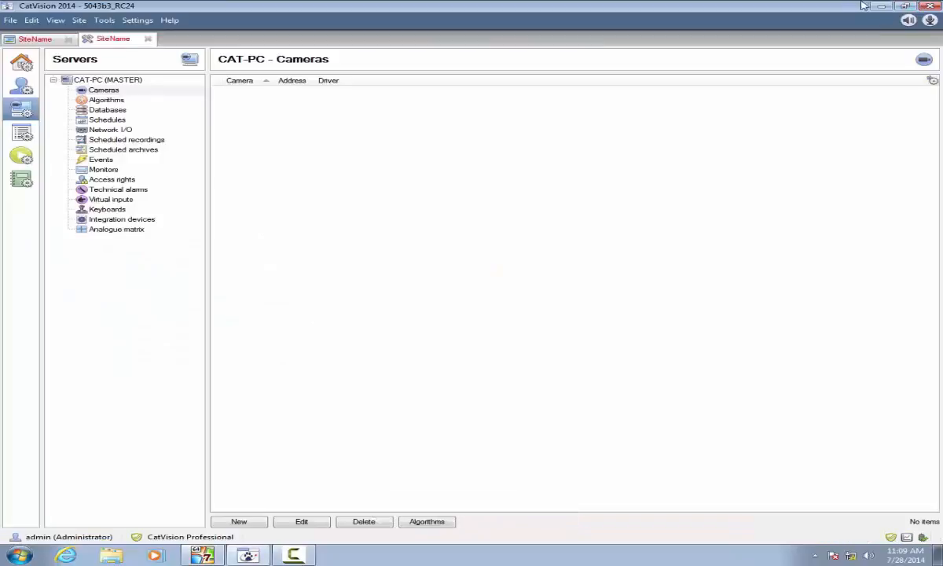
pyautogui.click(148, 39)
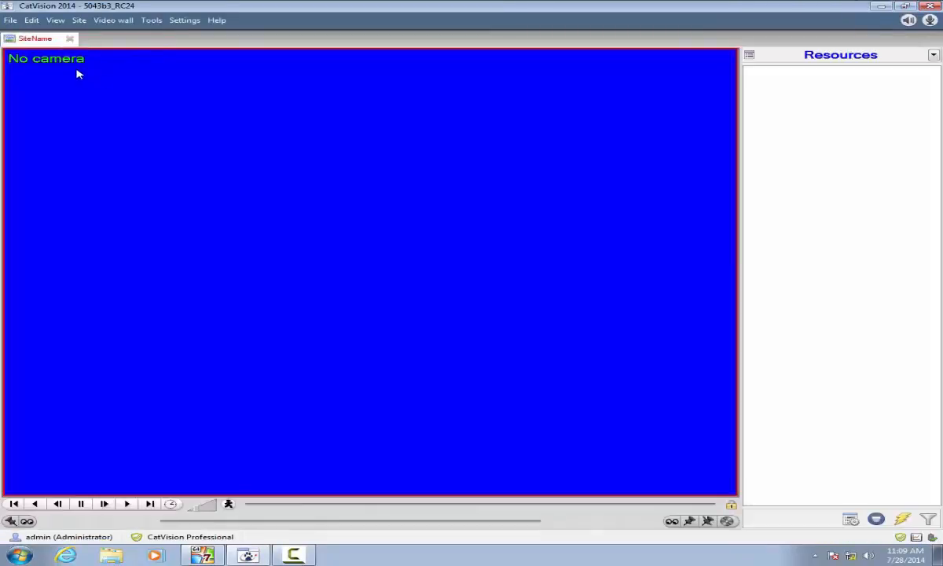
pyautogui.rightClick(46, 45)
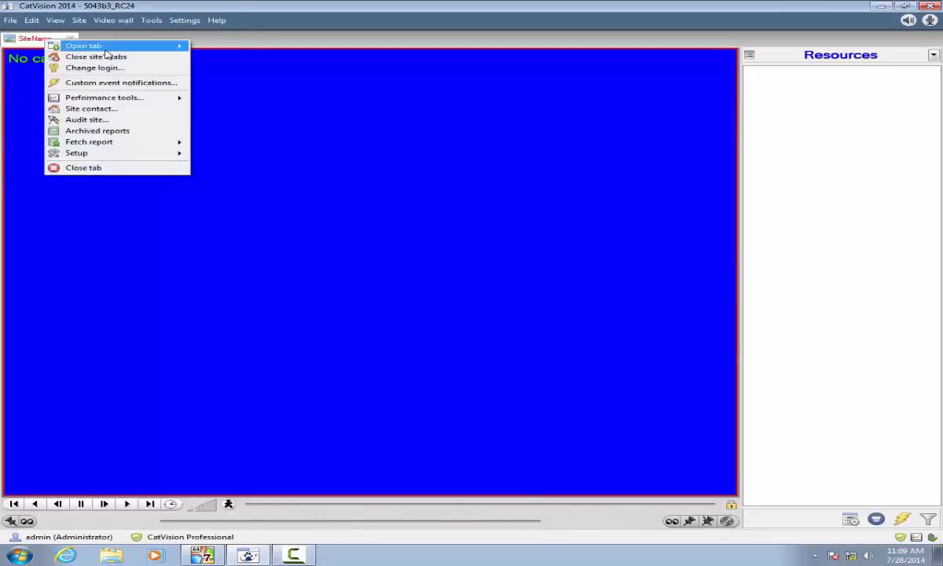
pyautogui.moveTo(118, 47)
pyautogui.click(219, 74)
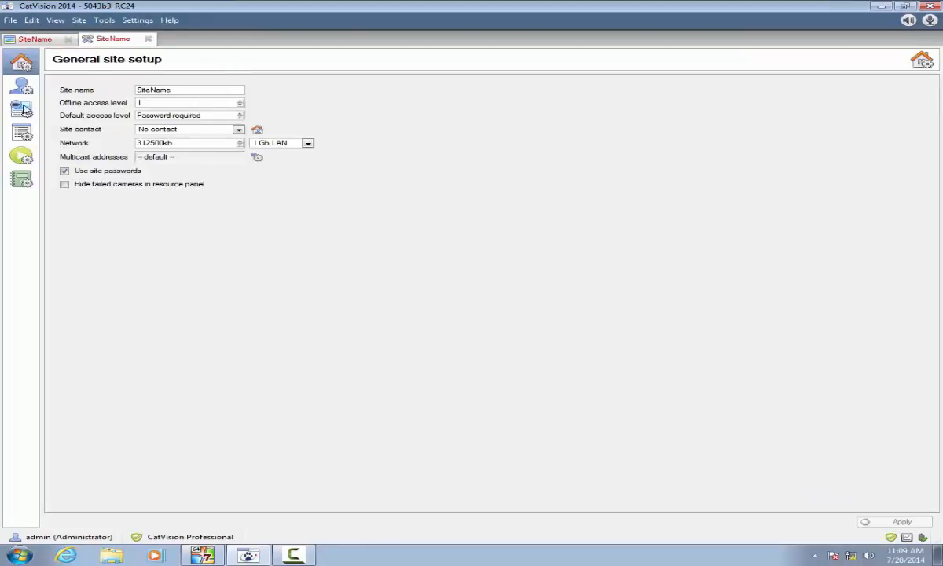
pyautogui.click(24, 110)
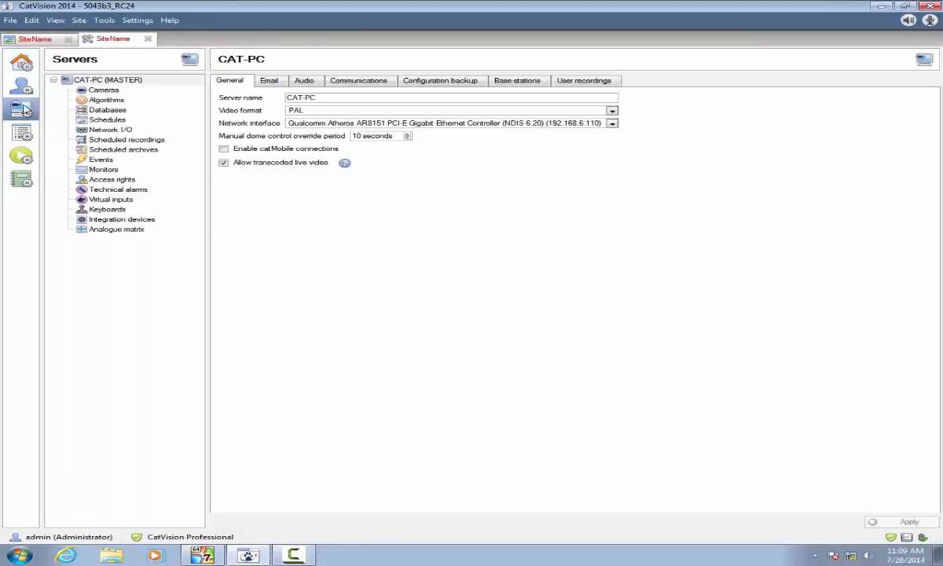
pyautogui.click(124, 220)
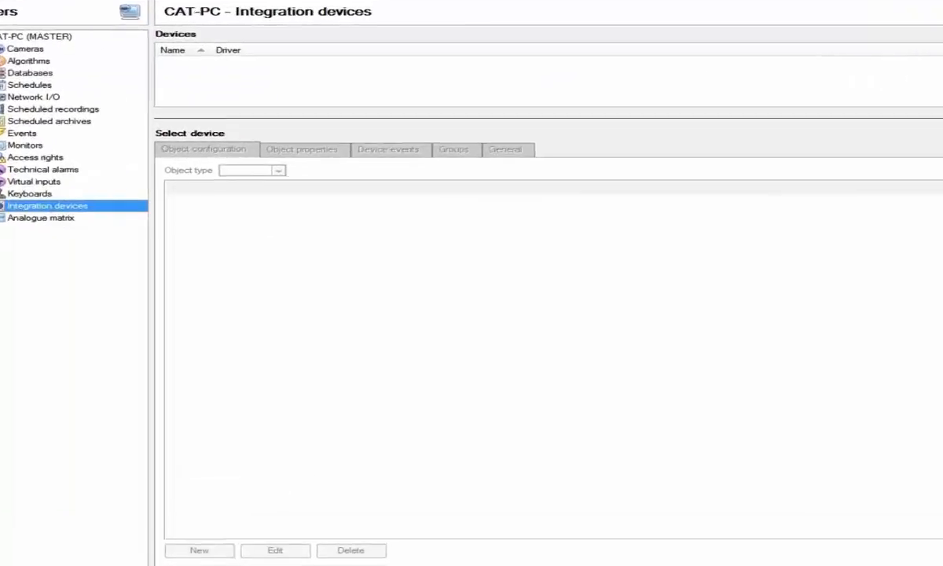
# - Add an integration device named Paxton using the Paxton access control driver, with TCP listen port 8465
pyautogui.click(935, 51)
pyautogui.scroll(-6, 524, 297)
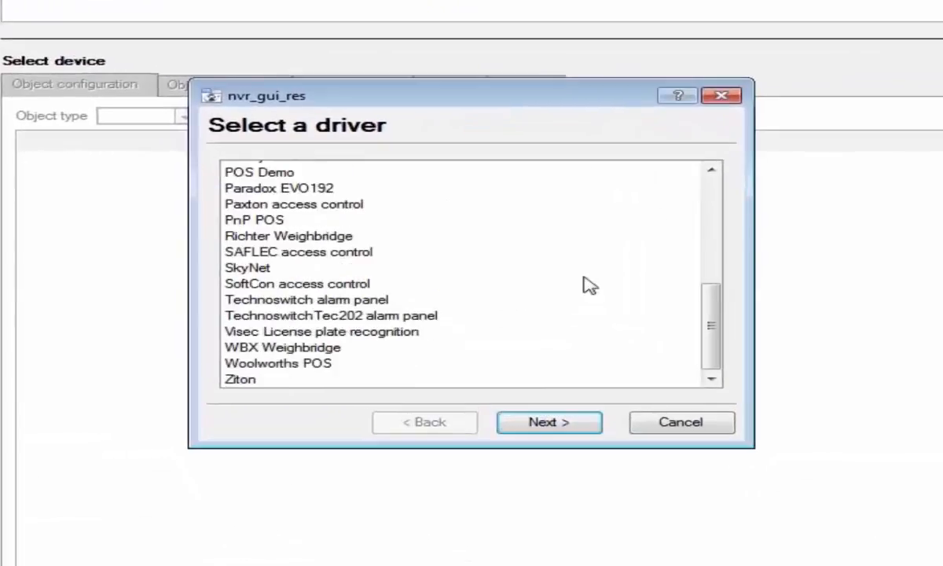
pyautogui.click(296, 206)
pyautogui.click(570, 424)
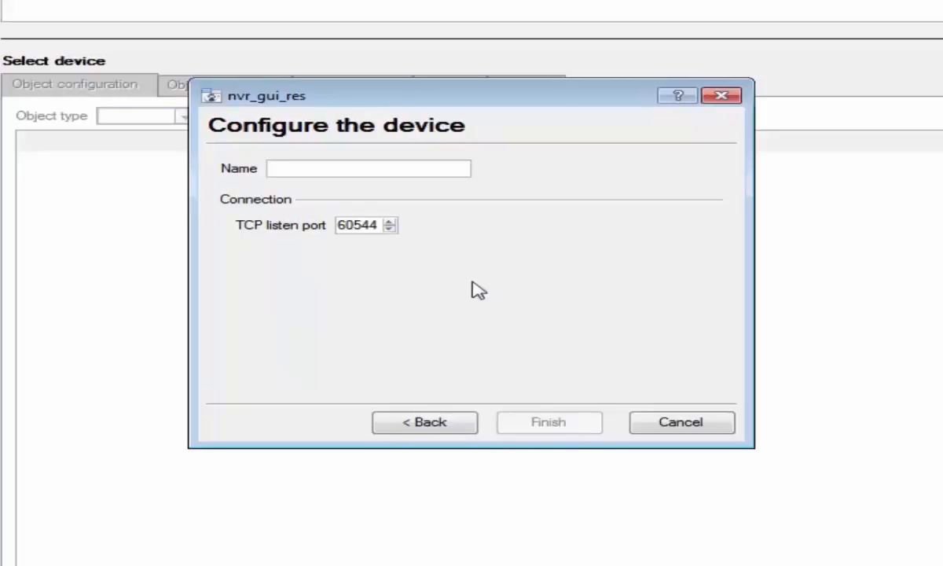
pyautogui.write('{Pax')
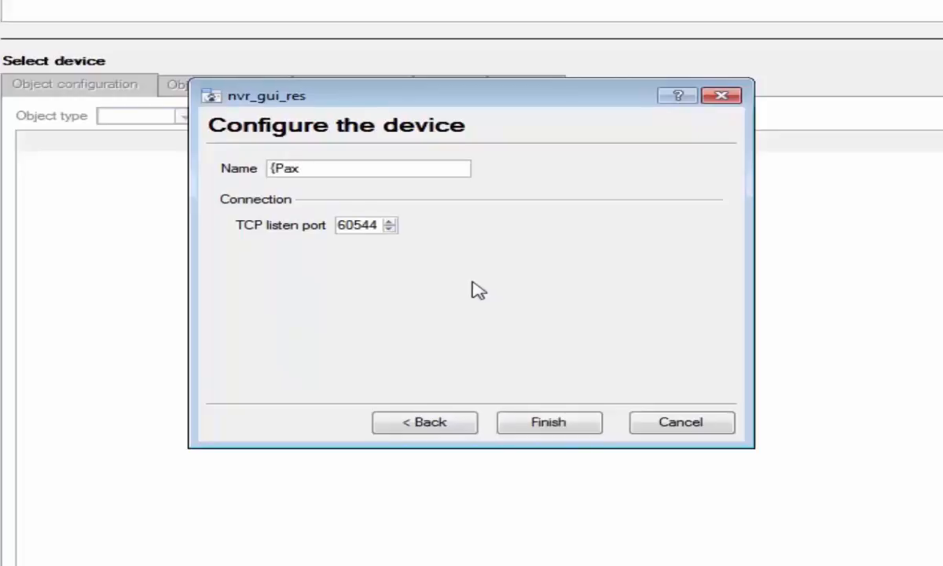
pyautogui.write('ton')
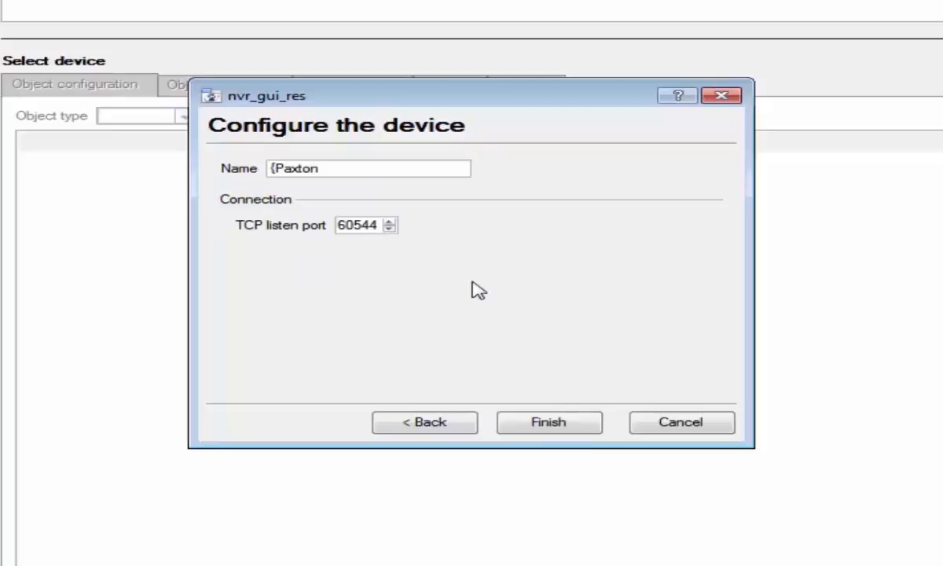
pyautogui.press('Delete')
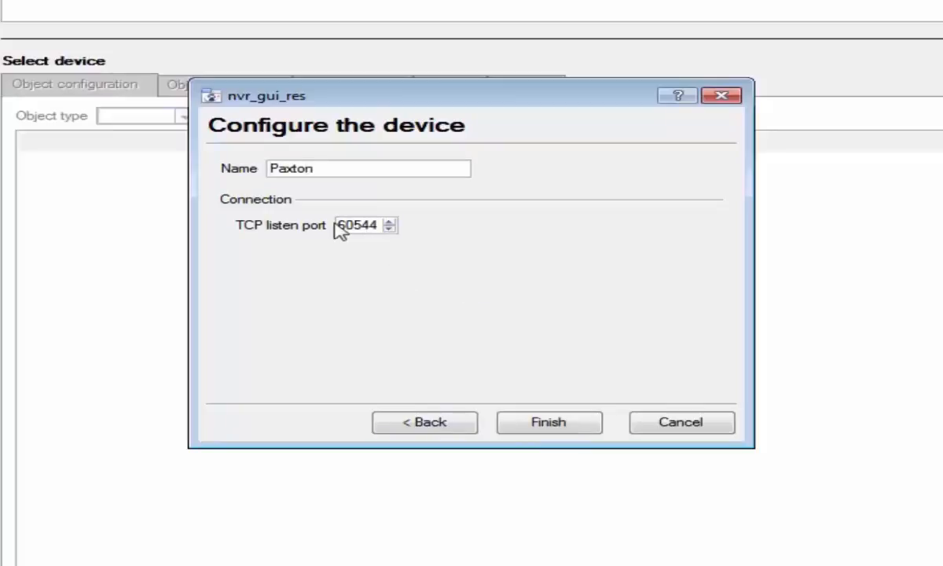
pyautogui.moveTo(336, 225); pyautogui.dragTo(385, 225)
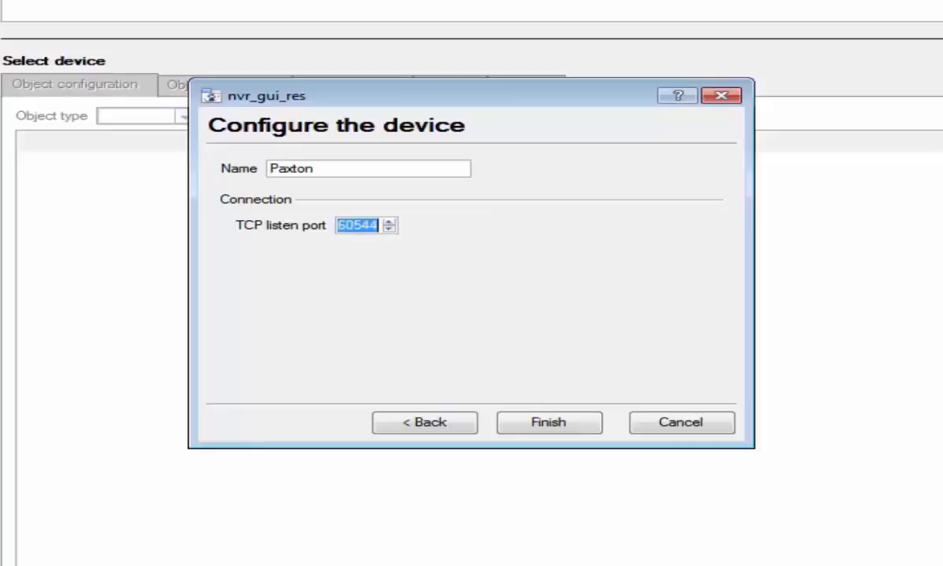
pyautogui.write('8465')
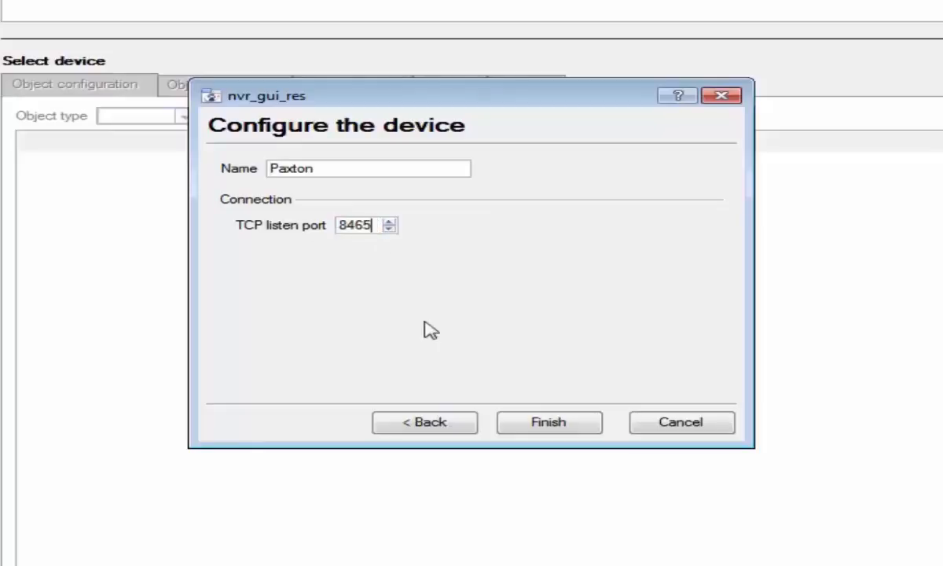
pyautogui.click(546, 425)
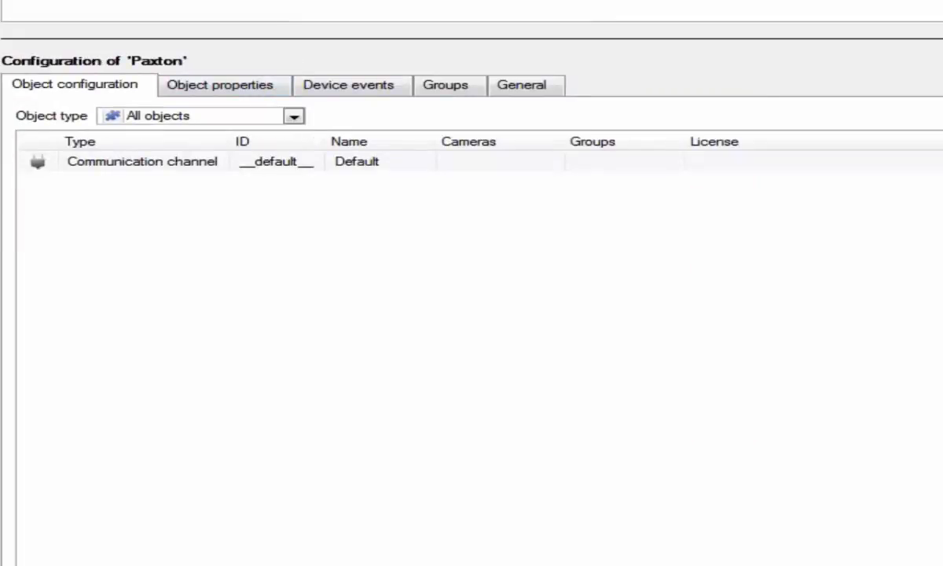
# - Create an integration database named Paxton DB on CAT-PC with the Paxton Access Control (1.2.1) driver
pyautogui.click(512, 83)
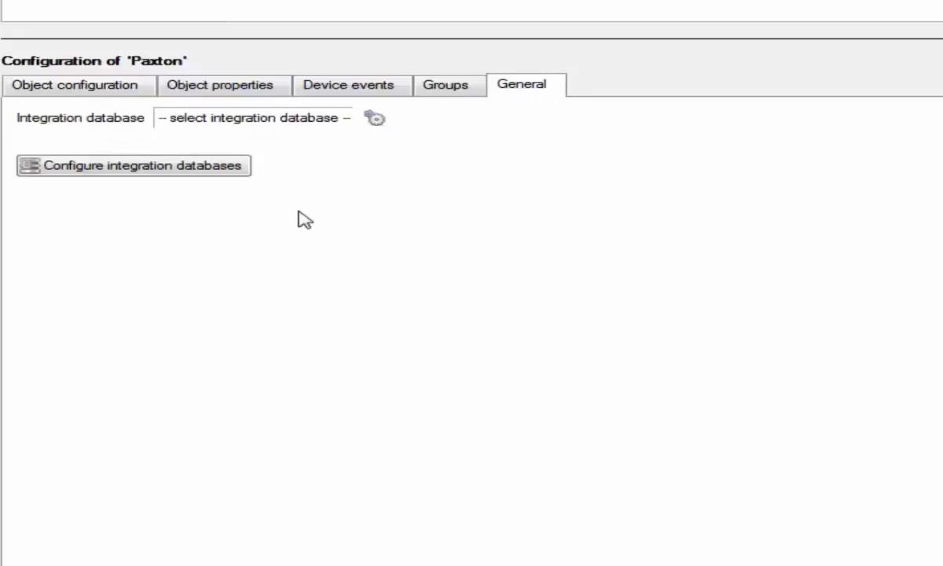
pyautogui.click(182, 173)
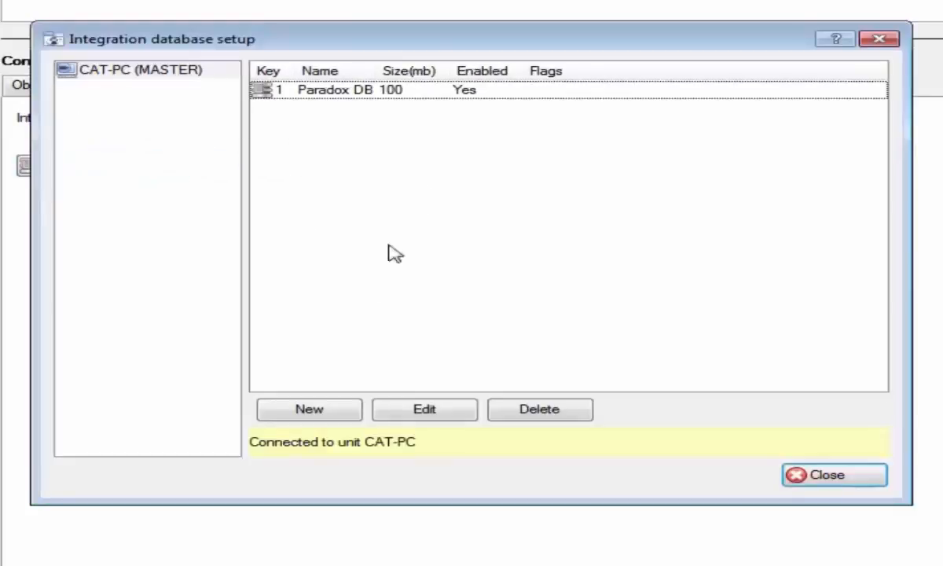
pyautogui.click(309, 410)
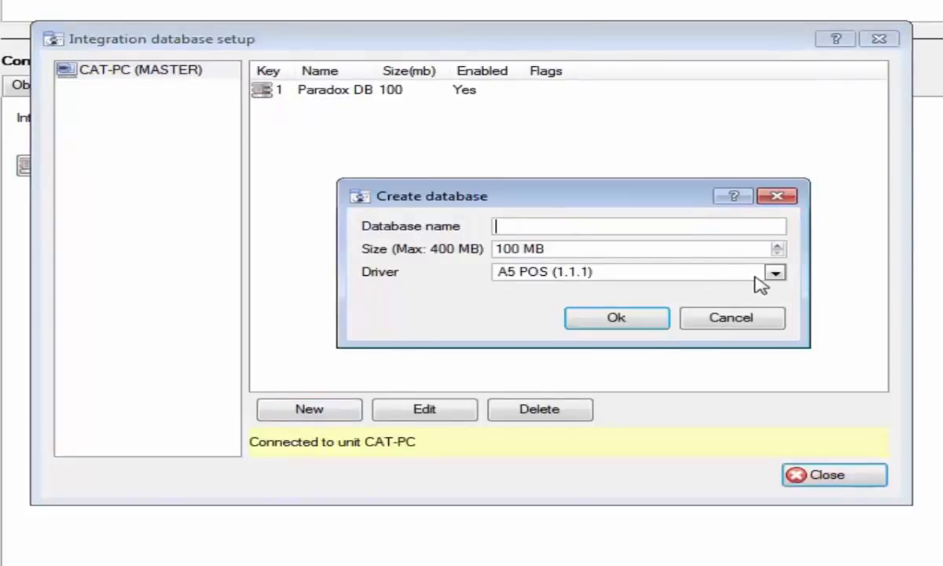
pyautogui.click(749, 275)
pyautogui.scroll(-6, 708, 322)
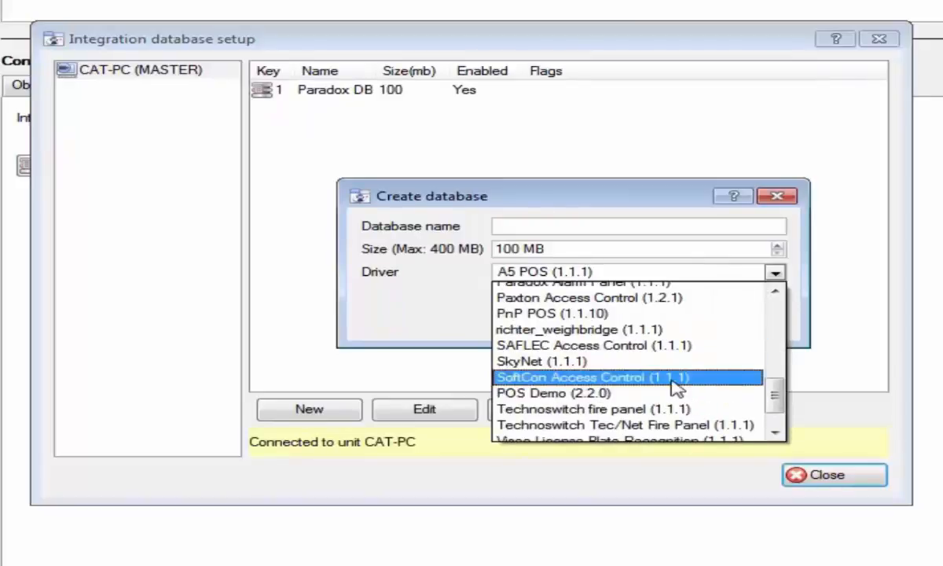
pyautogui.click(635, 298)
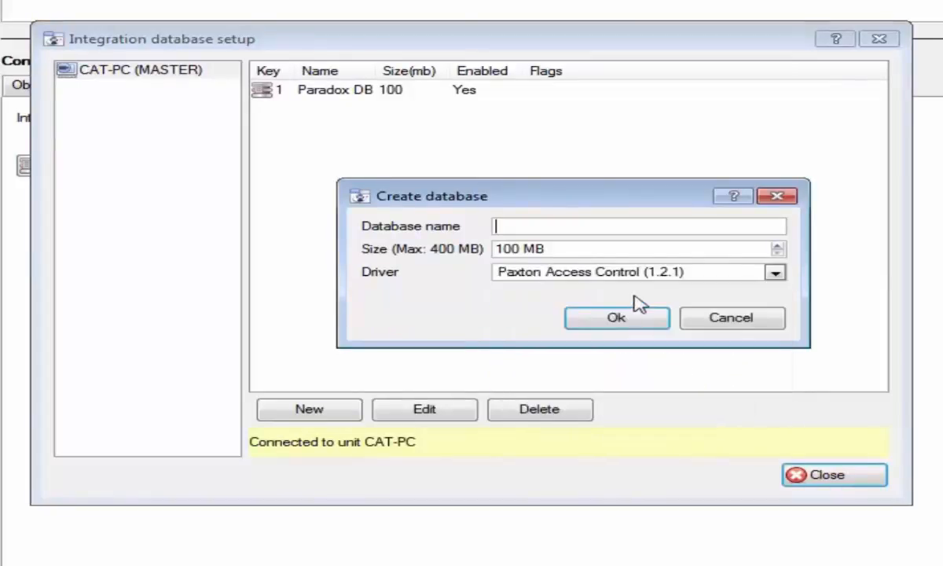
pyautogui.click(590, 228)
pyautogui.write('Paxton db')
pyautogui.press('BackSpace')
pyautogui.press('BackSpace')
pyautogui.write('DB')
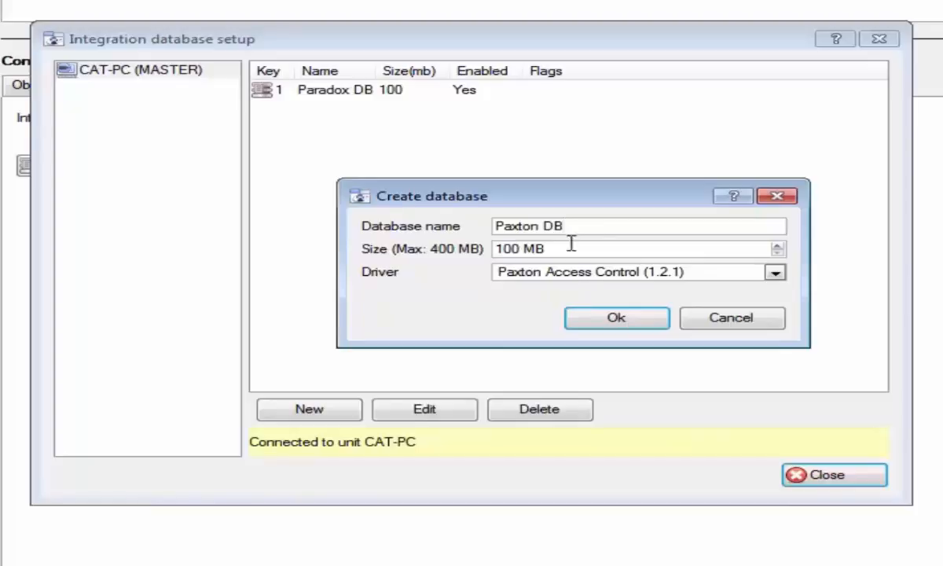
pyautogui.click(614, 322)
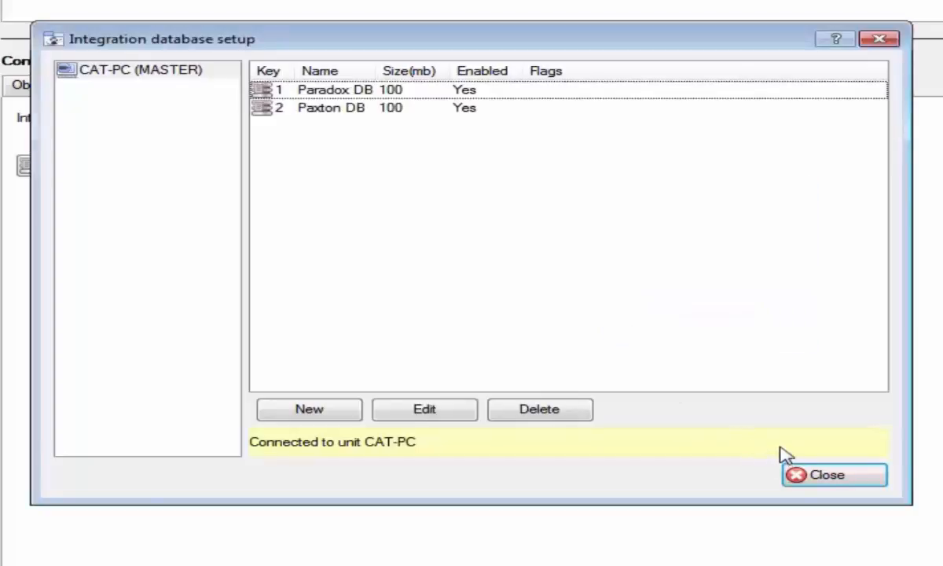
pyautogui.click(813, 476)
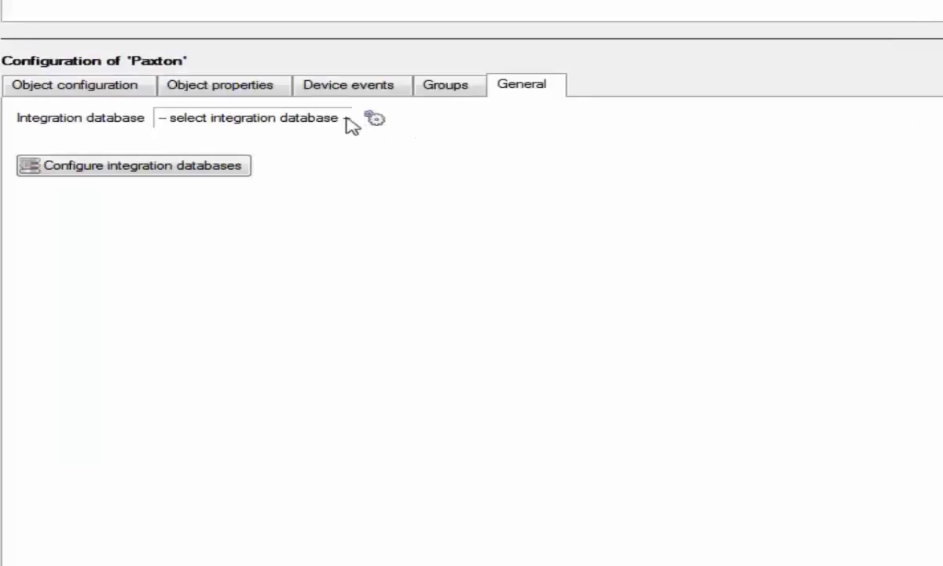
# - Assign Paxton DB as the Paxton device's integration database and check the door's online and licence status in its object properties
pyautogui.click(375, 118)
pyautogui.click(509, 275)
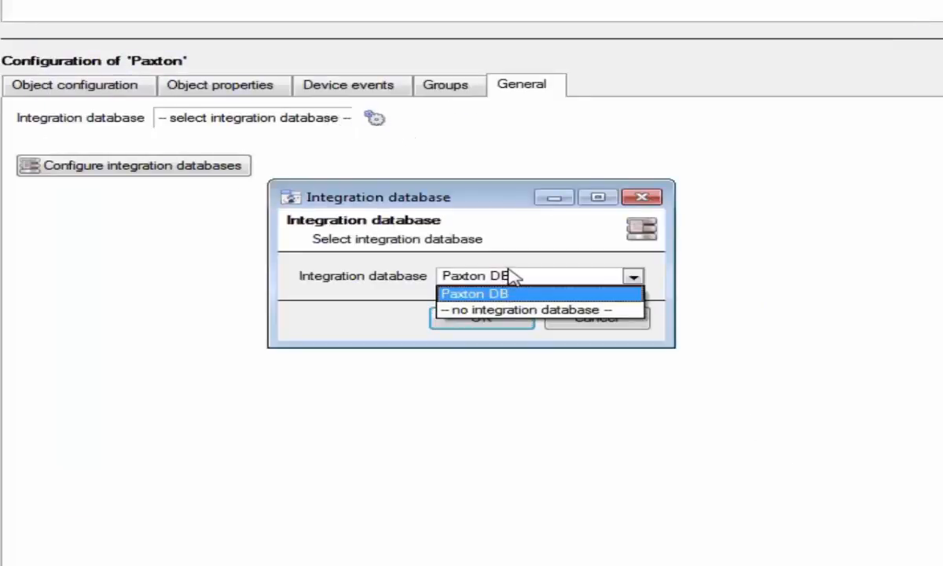
pyautogui.click(513, 276)
pyautogui.click(479, 319)
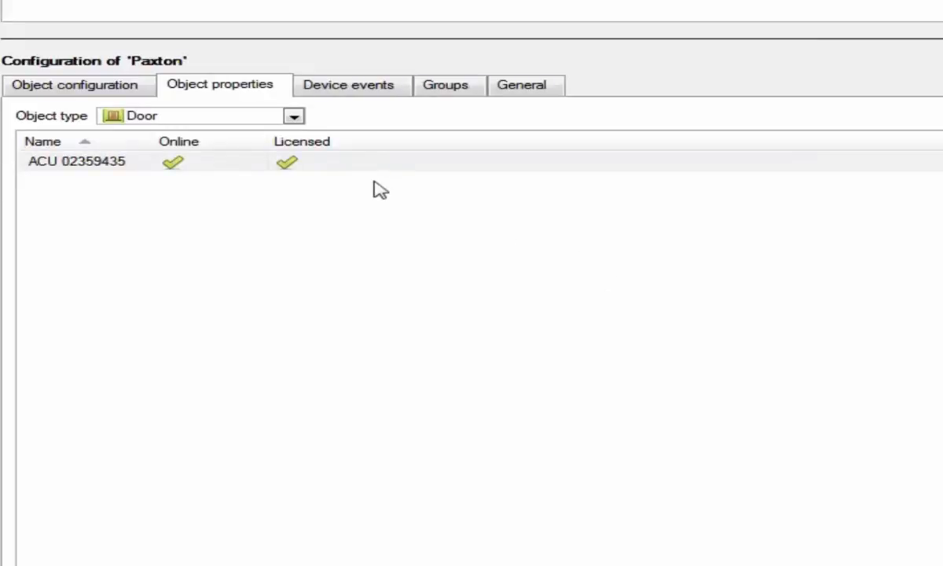
pyautogui.click(190, 81)
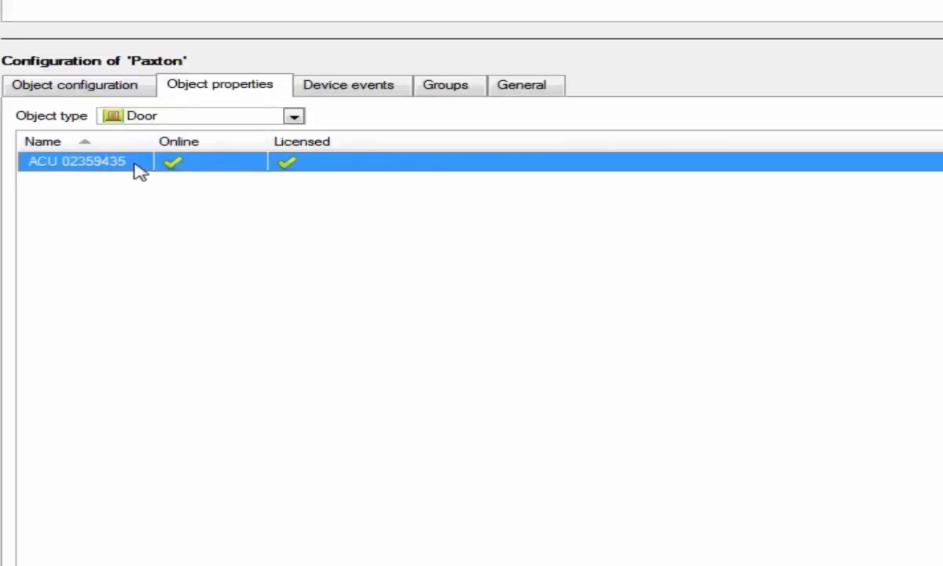
pyautogui.click(212, 236)
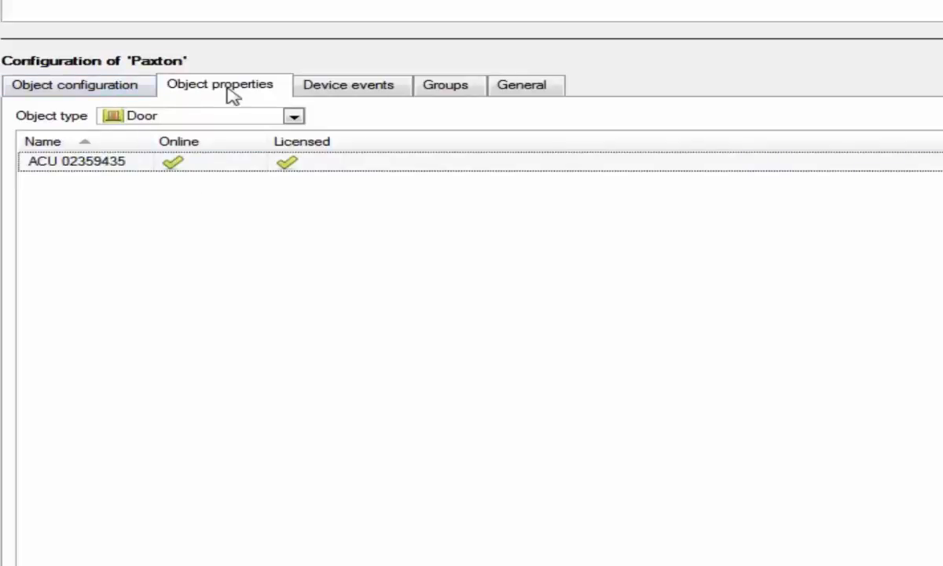
# - Link the camera Sunell 12FDN to the door object and show the Paxton device's events
pyautogui.click(125, 86)
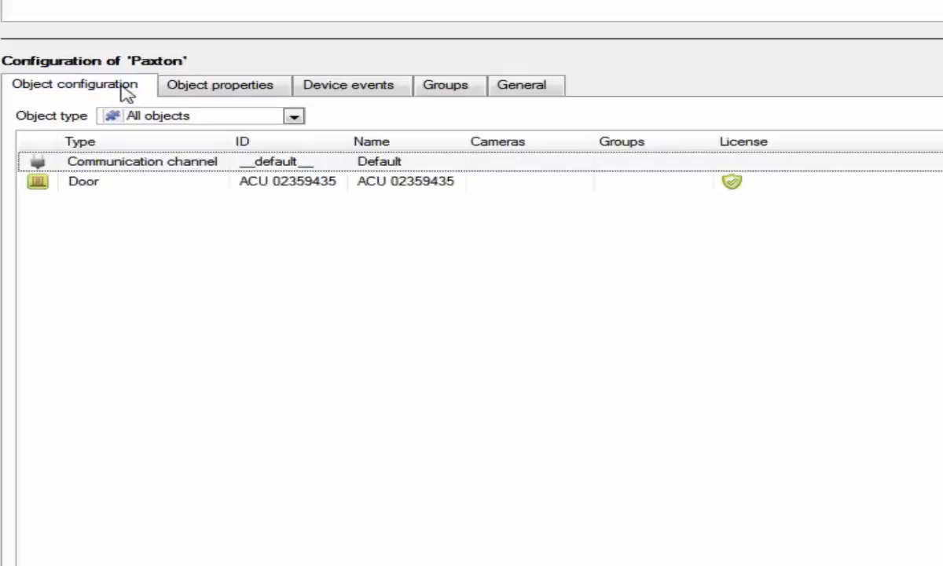
pyautogui.rightClick(498, 186)
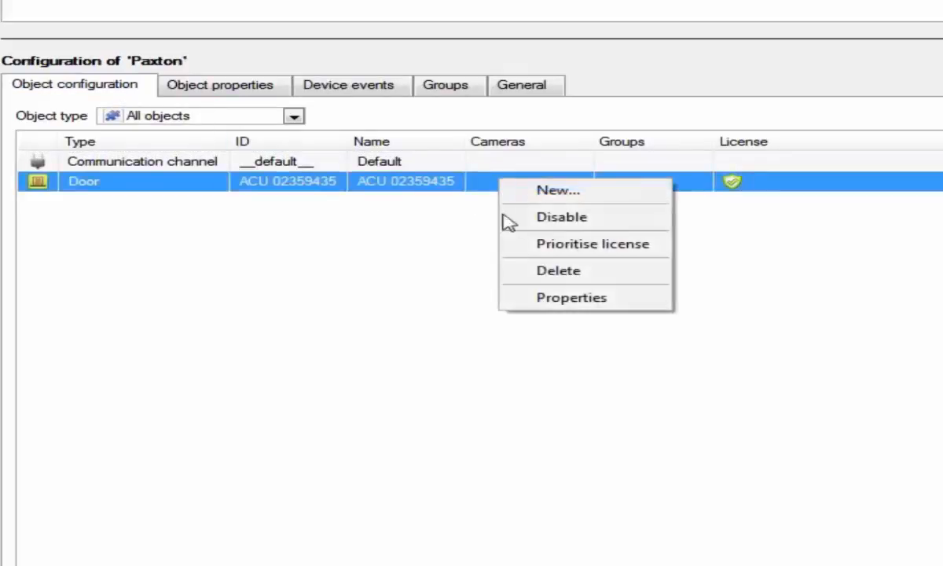
pyautogui.click(563, 297)
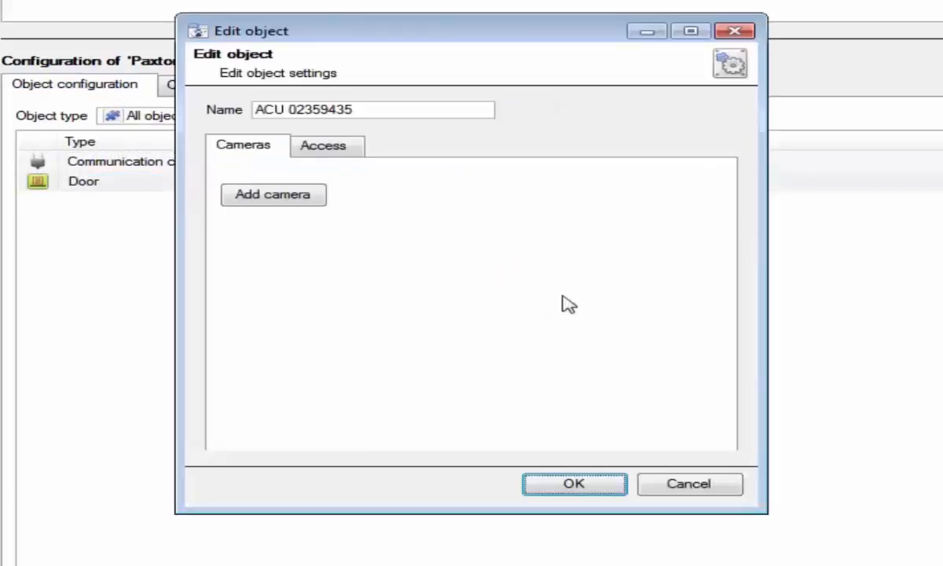
pyautogui.click(273, 197)
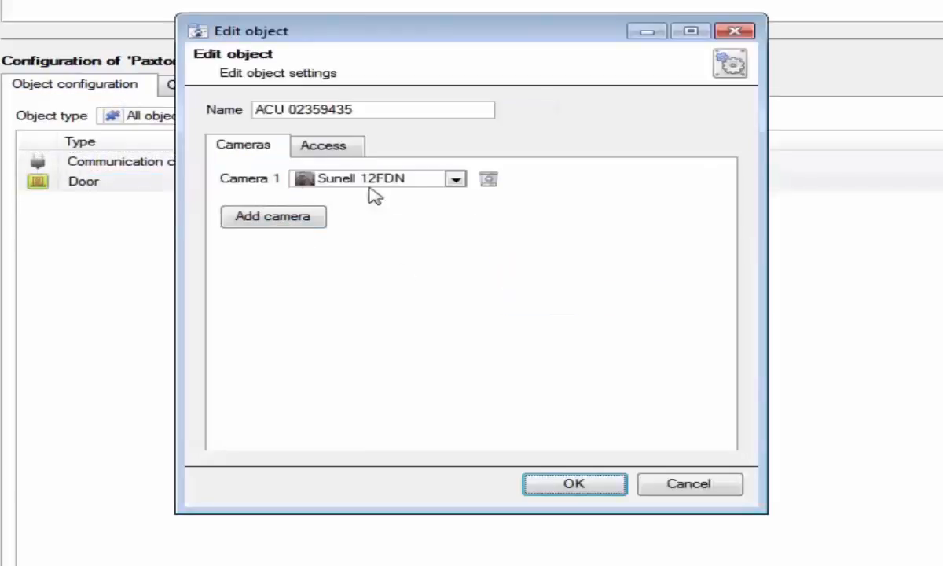
pyautogui.click(574, 483)
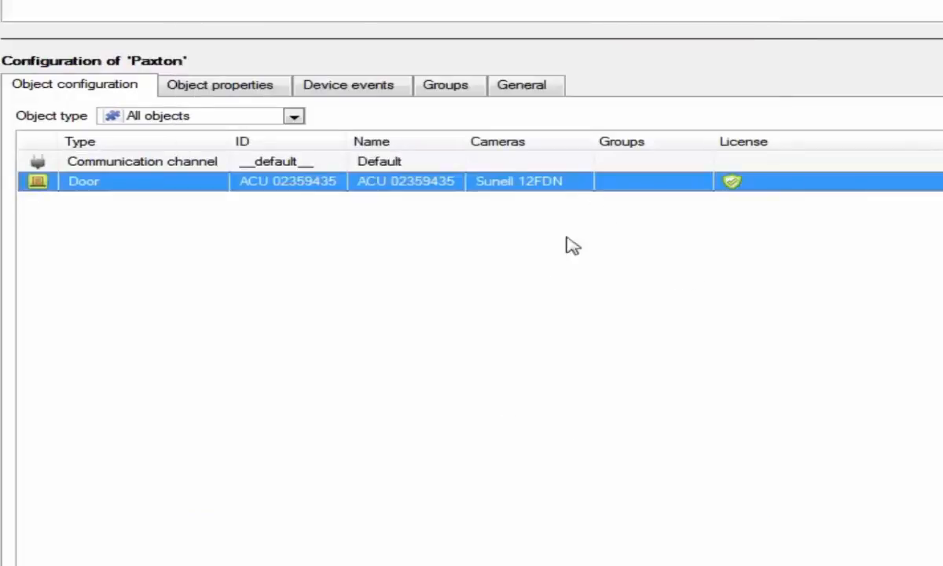
pyautogui.click(346, 82)
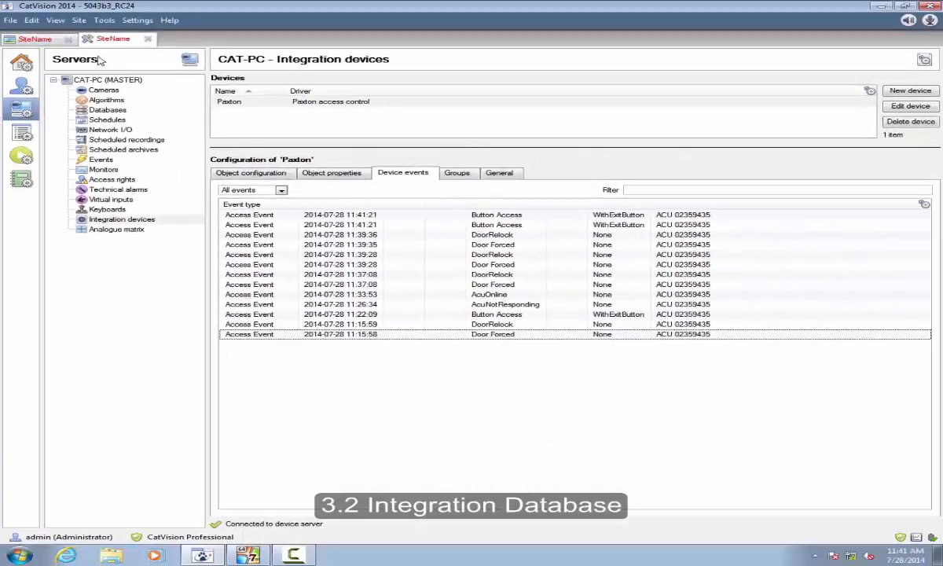
# - Open the site's databases and examine the access events in Paxton DB, including an event with a linked recording
pyautogui.rightClick(117, 43)
pyautogui.moveTo(163, 46)
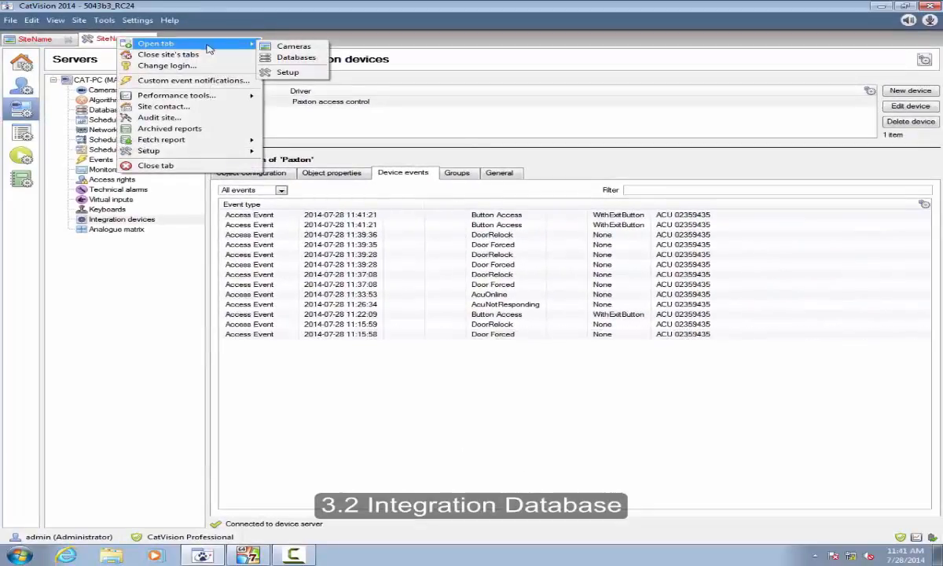
pyautogui.click(293, 59)
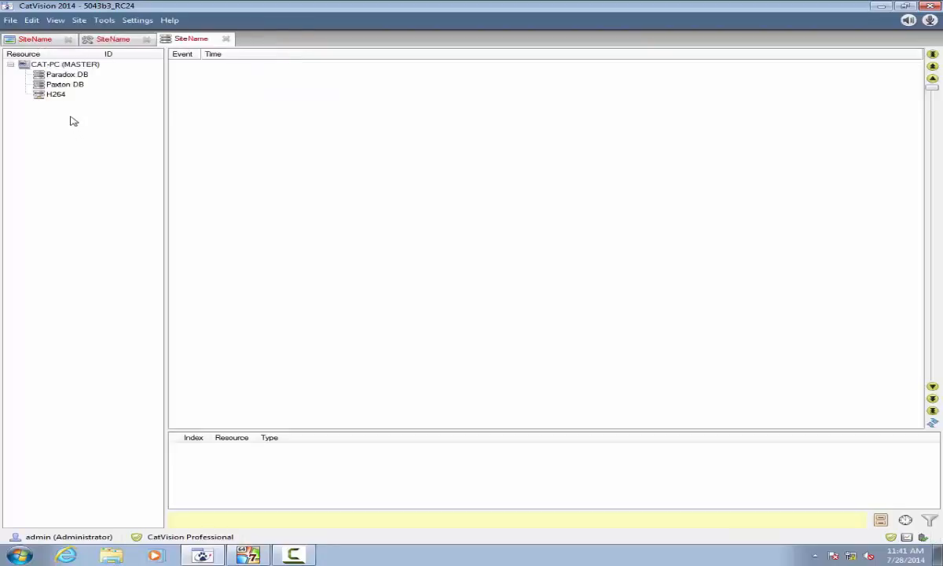
pyautogui.click(74, 76)
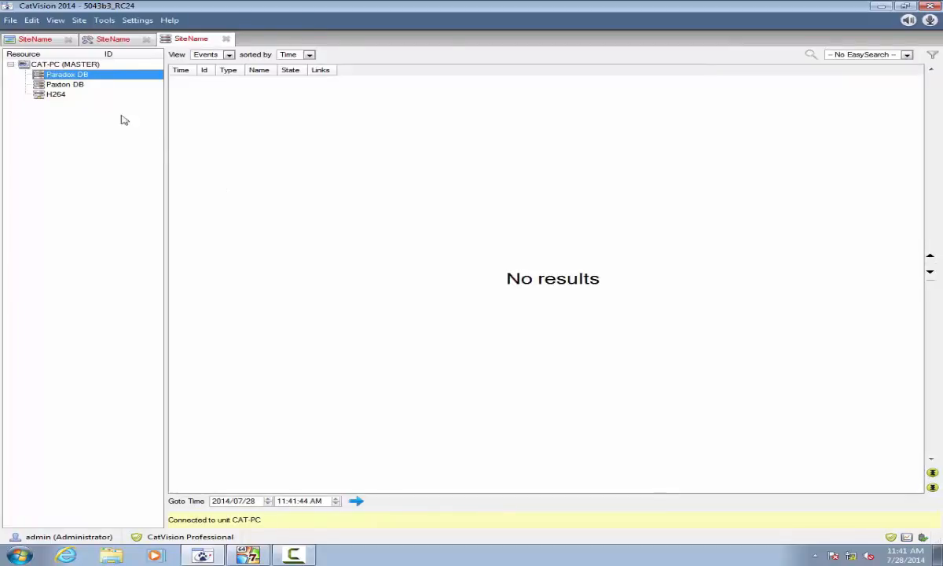
pyautogui.click(66, 84)
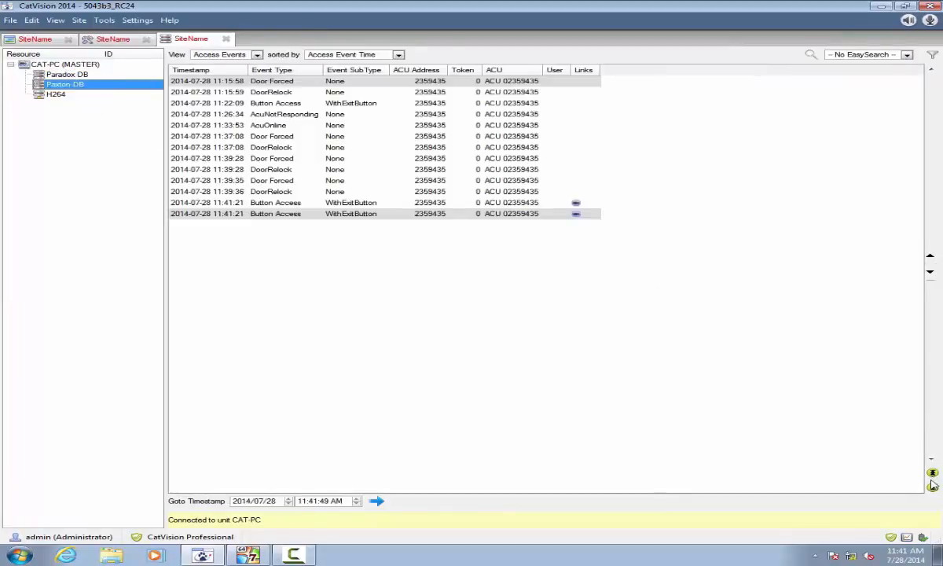
pyautogui.click(558, 250)
pyautogui.click(576, 203)
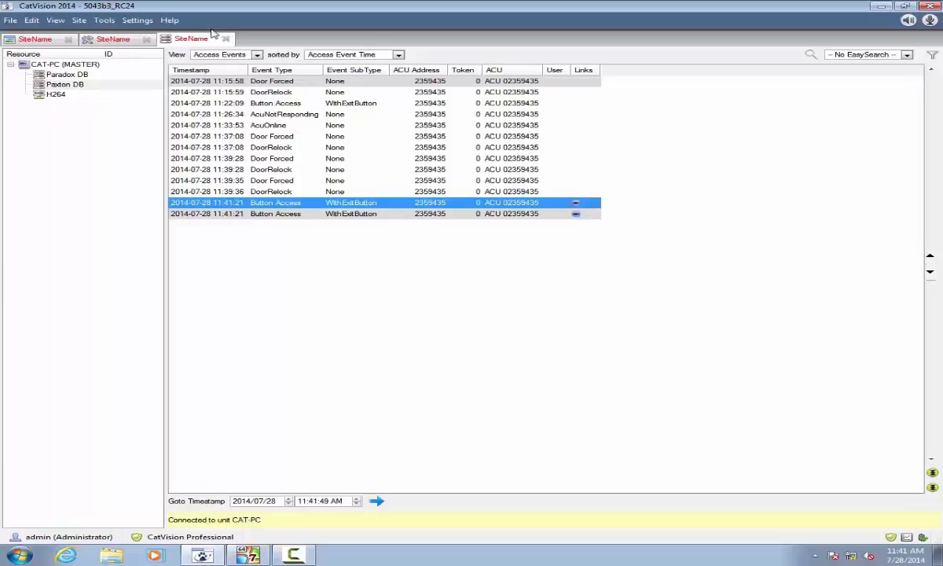
# - Sort the Paxton DB access events by Access Event Type, and return the sorting to Access Event Time
pyautogui.click(398, 55)
pyautogui.click(385, 74)
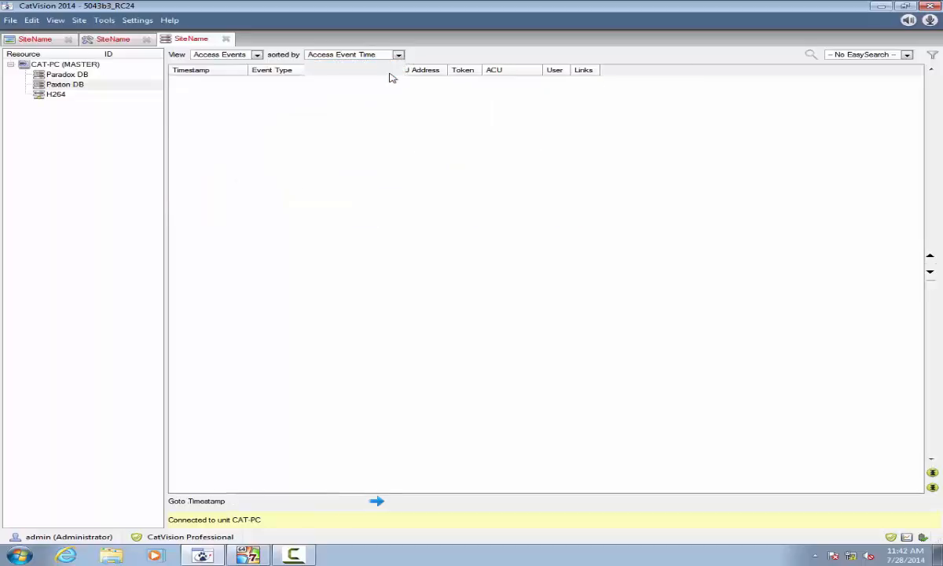
pyautogui.click(396, 57)
pyautogui.click(341, 82)
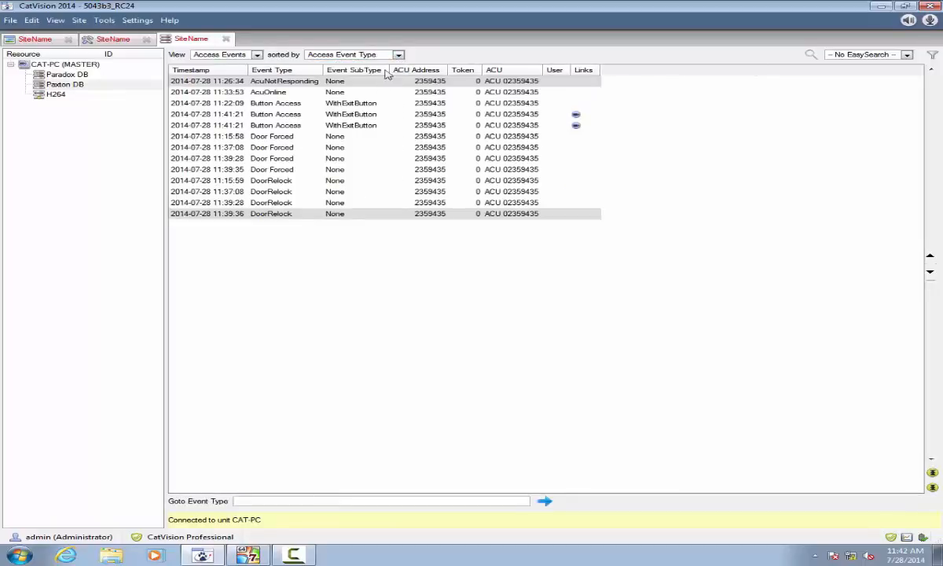
pyautogui.click(397, 55)
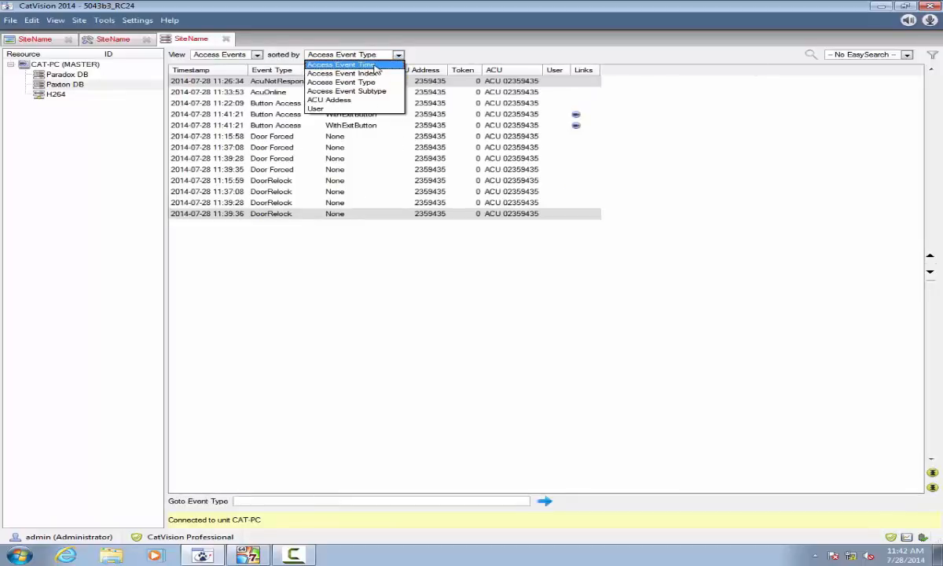
pyautogui.click(376, 65)
# - Open the User EasySearch for the access events and cancel it
pyautogui.click(905, 56)
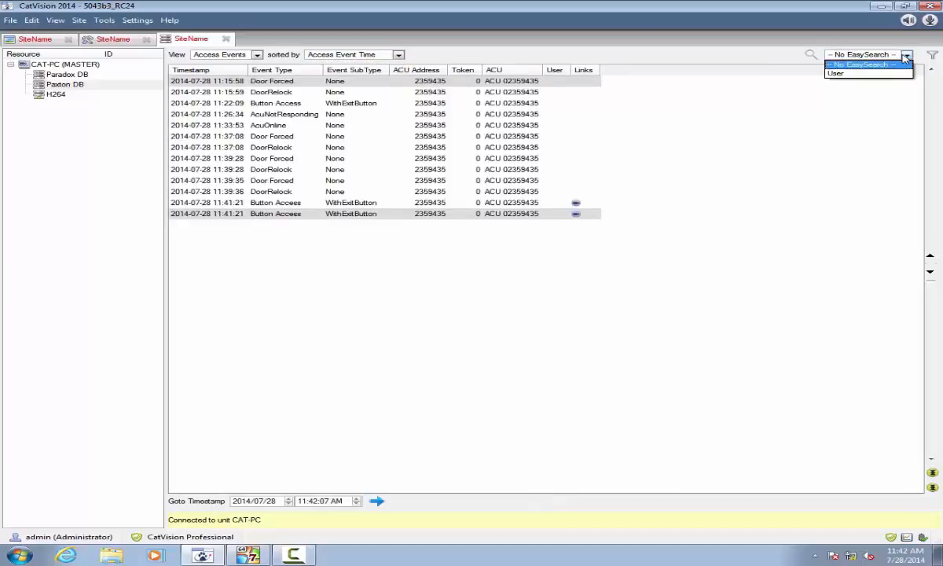
pyautogui.click(845, 76)
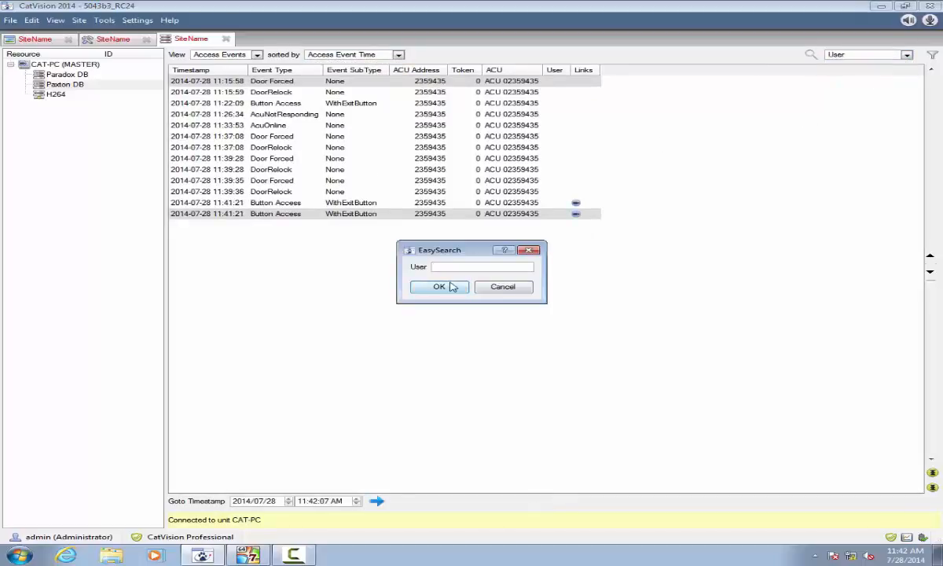
pyautogui.click(518, 286)
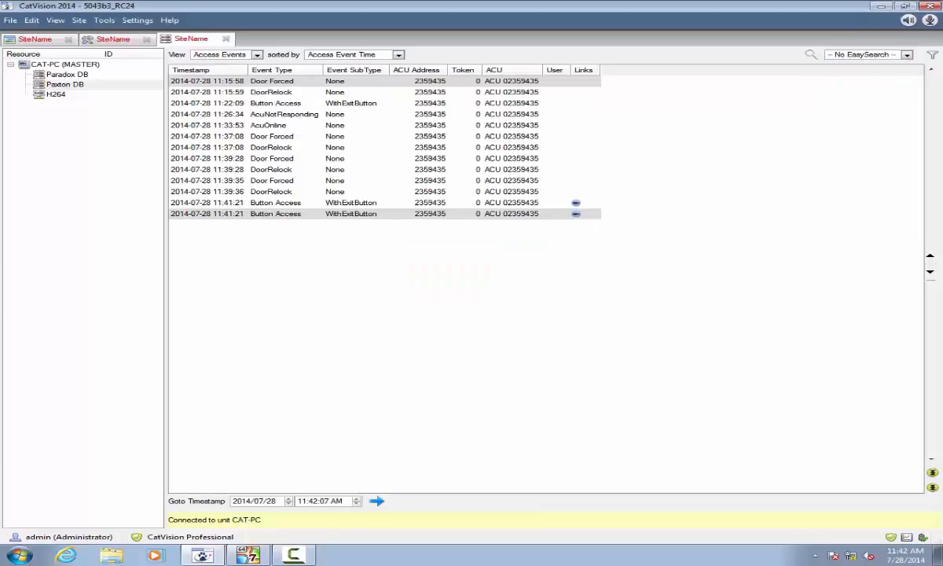
# - Try a filter condition for timestamps in the Week to date on the access events and remove it
pyautogui.click(934, 55)
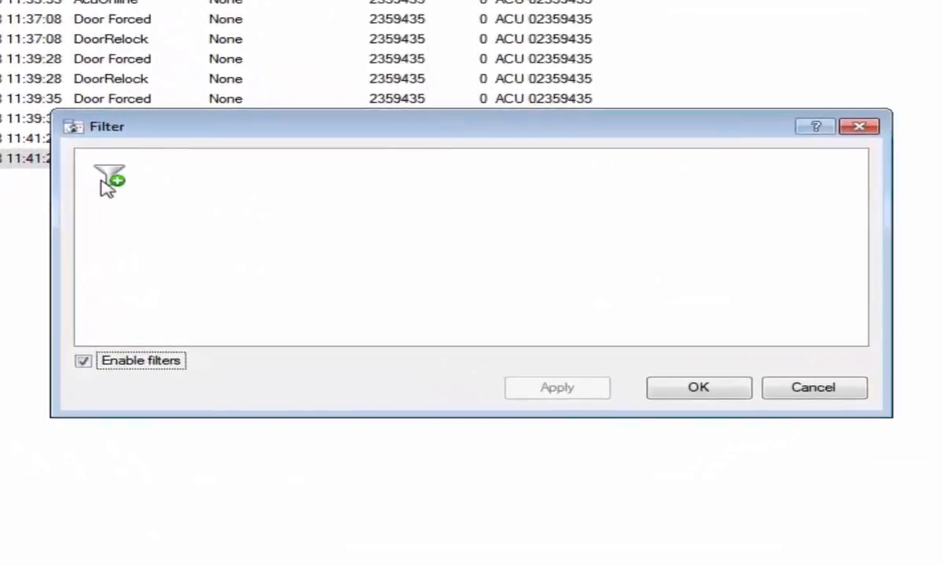
pyautogui.click(270, 225)
pyautogui.click(179, 173)
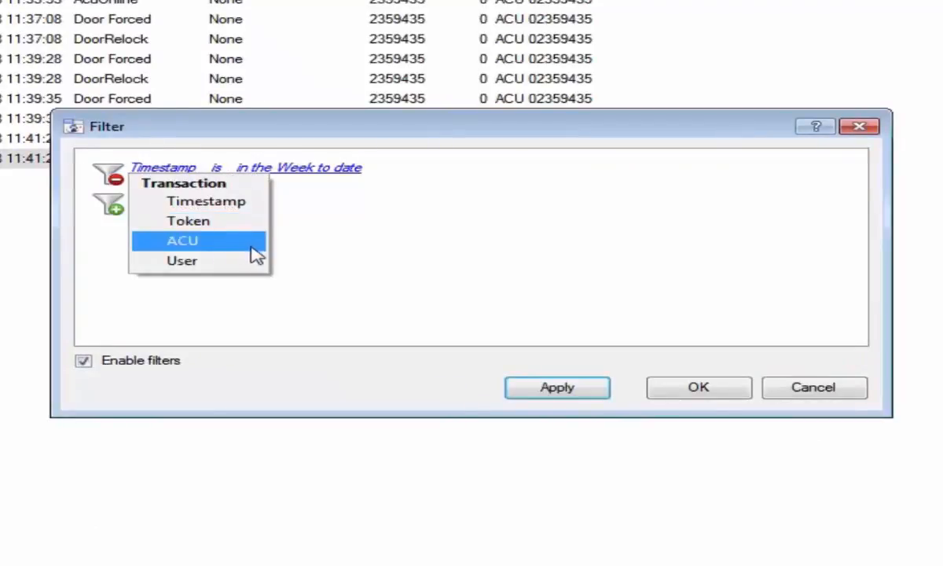
pyautogui.click(370, 222)
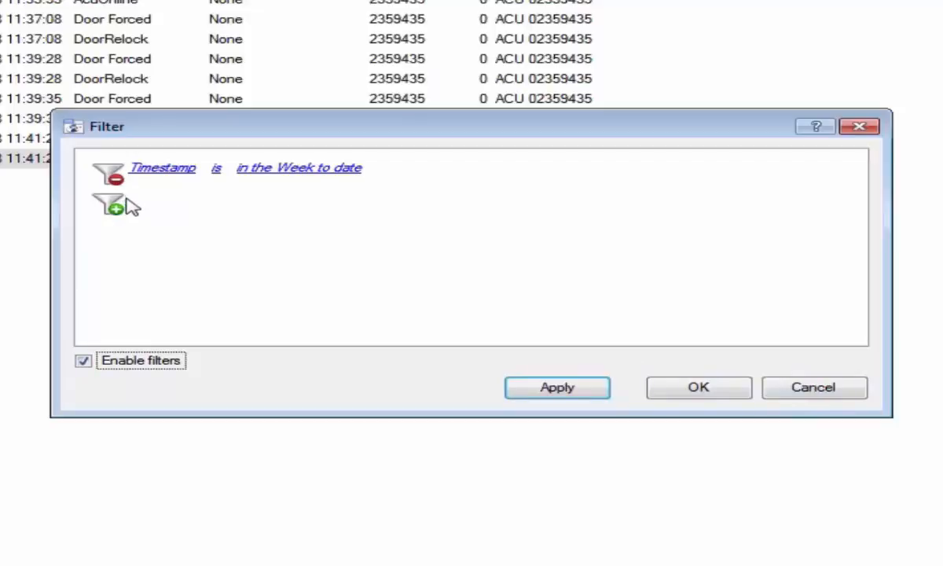
pyautogui.click(110, 175)
pyautogui.click(733, 393)
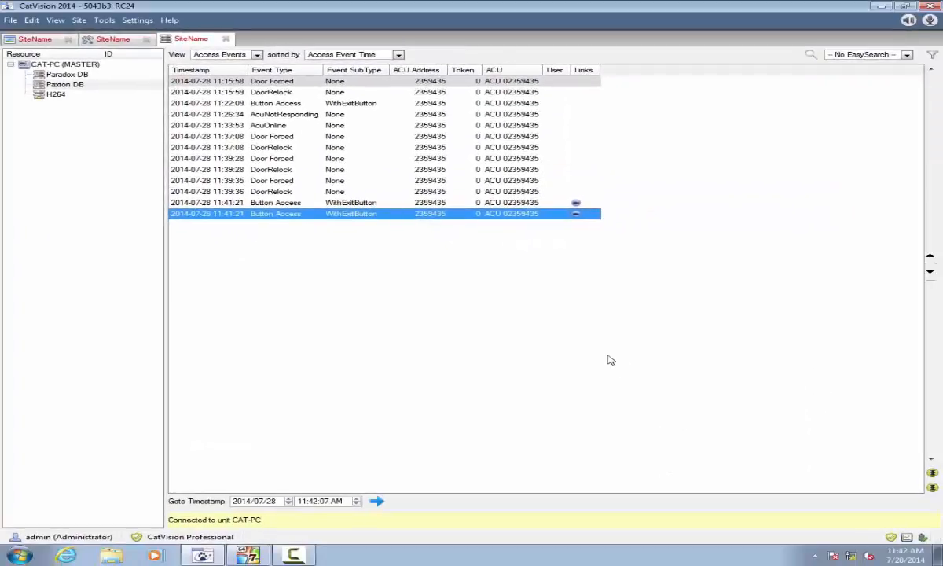
# - Create a new event named Paxton in the CAT-PC server's events setup
pyautogui.click(110, 39)
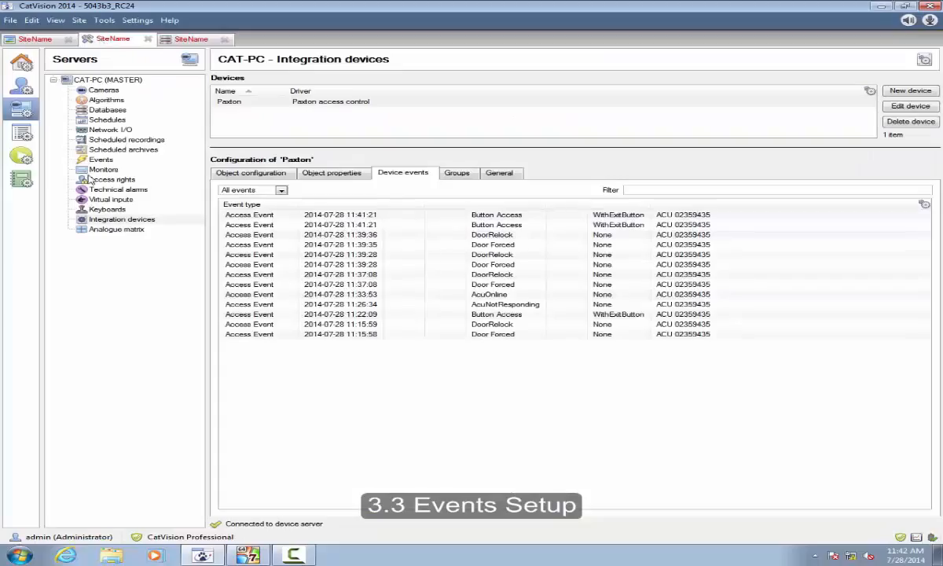
pyautogui.click(101, 160)
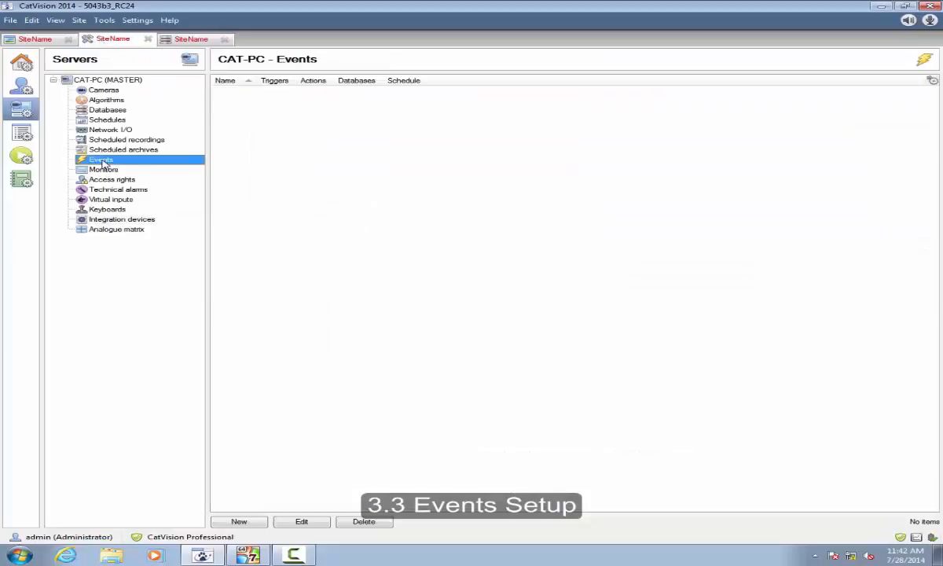
pyautogui.rightClick(229, 94)
pyautogui.click(244, 102)
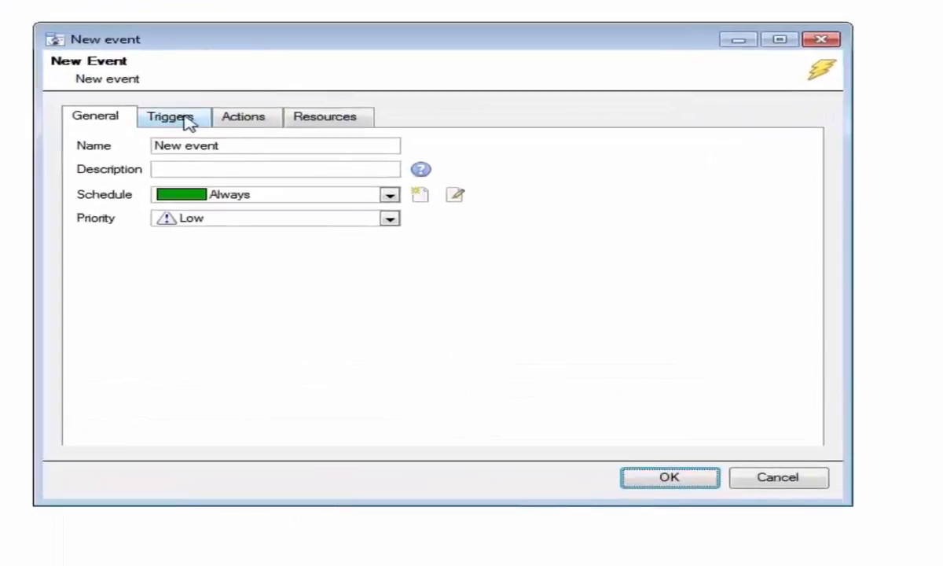
pyautogui.click(275, 166)
pyautogui.click(113, 120)
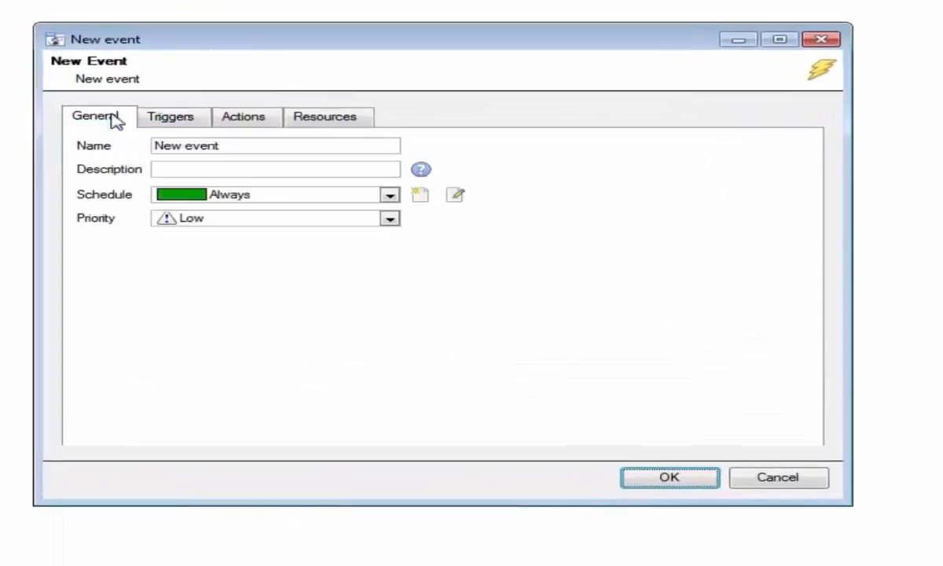
pyautogui.moveTo(245, 141); pyautogui.dragTo(67, 135)
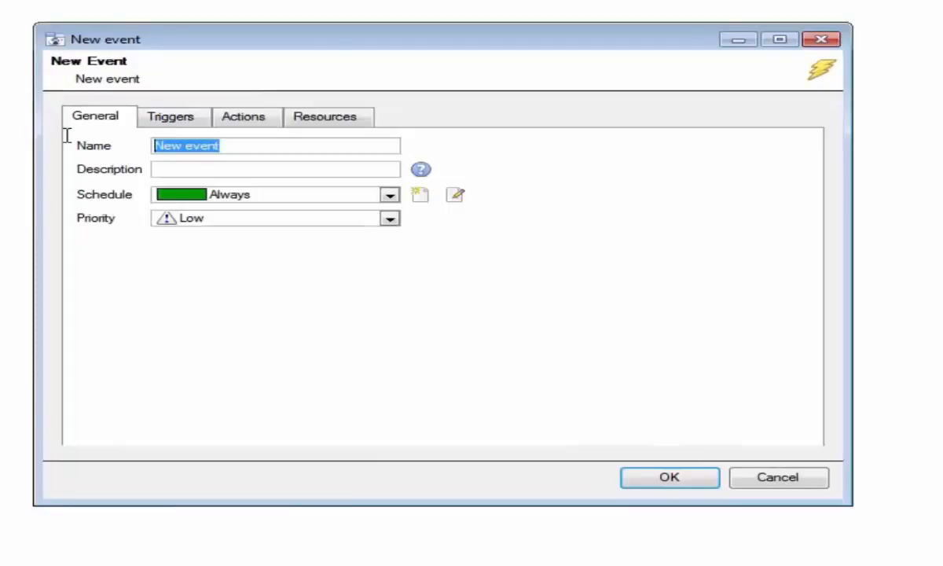
pyautogui.write('Paxtob')
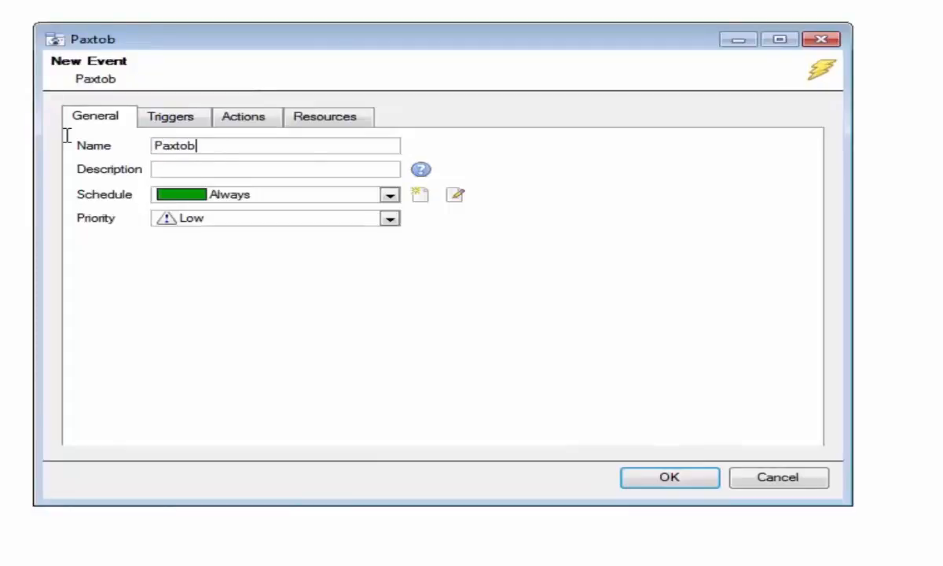
pyautogui.press('BackSpace')
pyautogui.write('n')
# - Trigger the event using paxton, with the specific door ACU 02359435 as the source
pyautogui.click(169, 117)
pyautogui.click(160, 148)
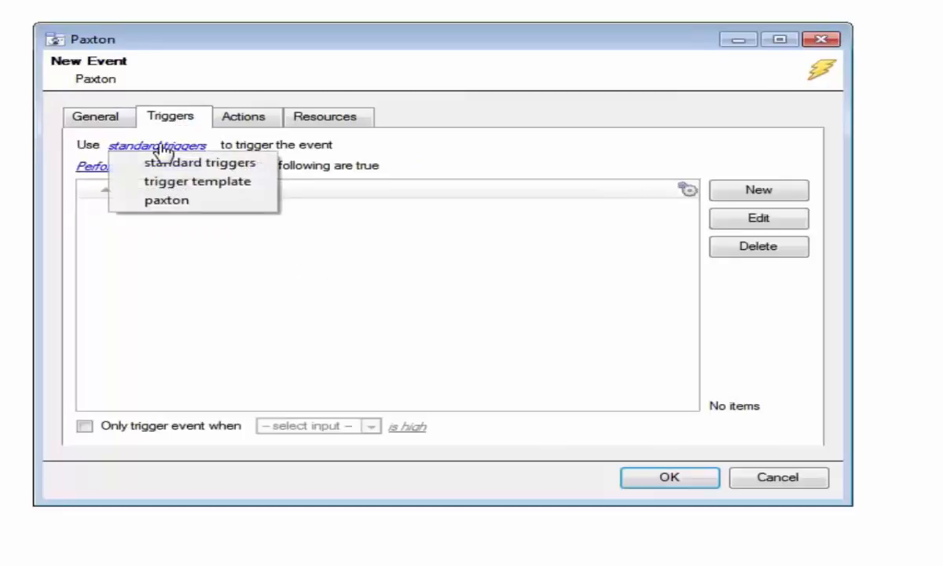
pyautogui.click(170, 205)
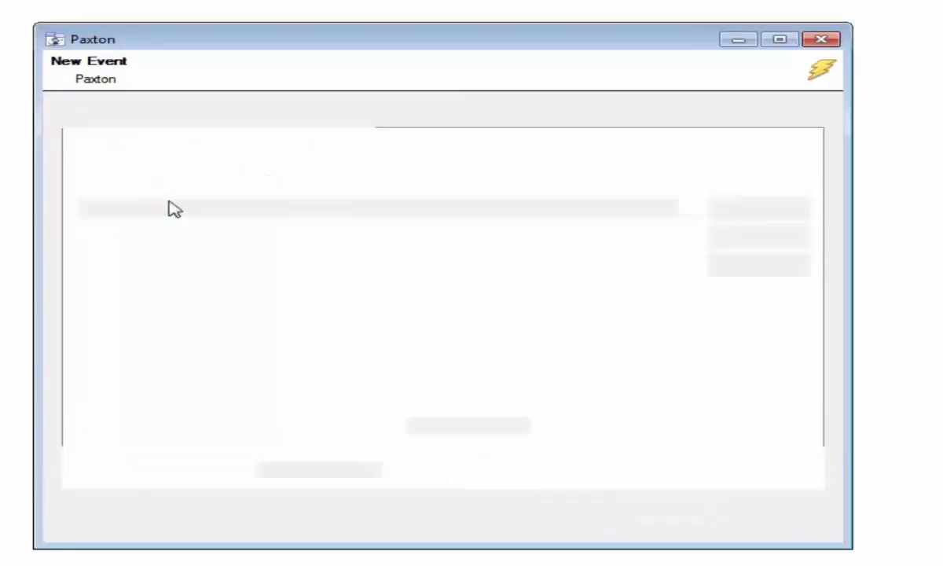
pyautogui.click(186, 167)
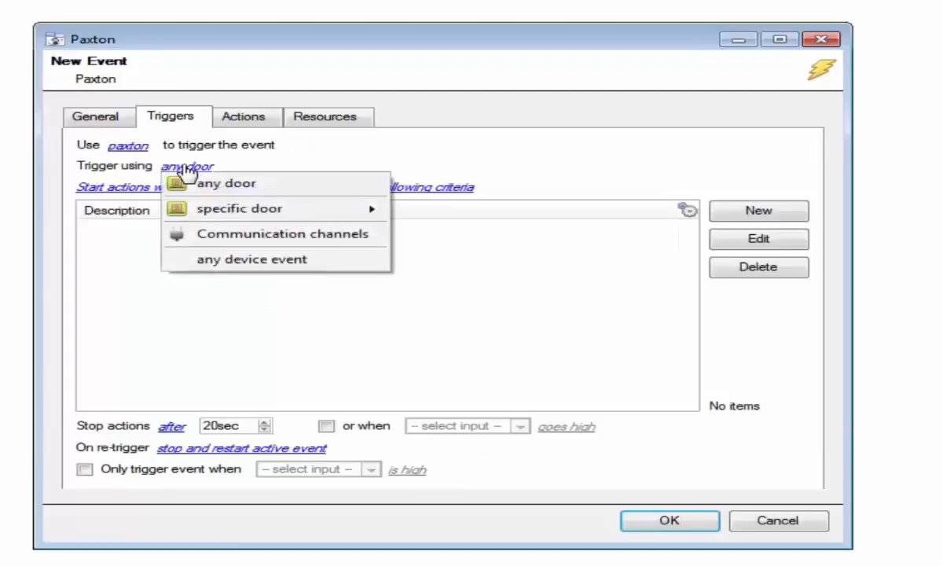
pyautogui.moveTo(313, 212)
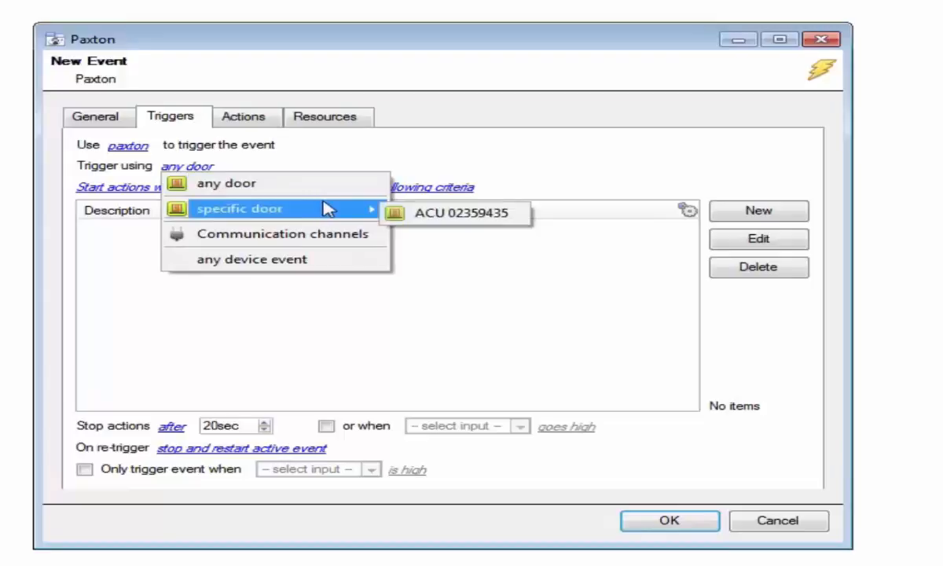
pyautogui.click(416, 218)
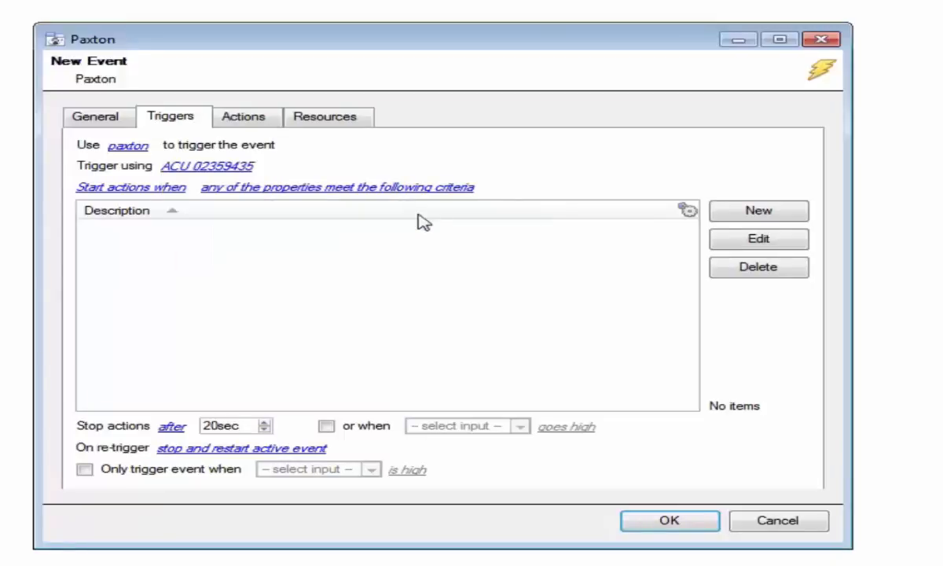
# - Set the actions to start when any of the following device events occur, and start a new Access Event trigger
pyautogui.click(161, 189)
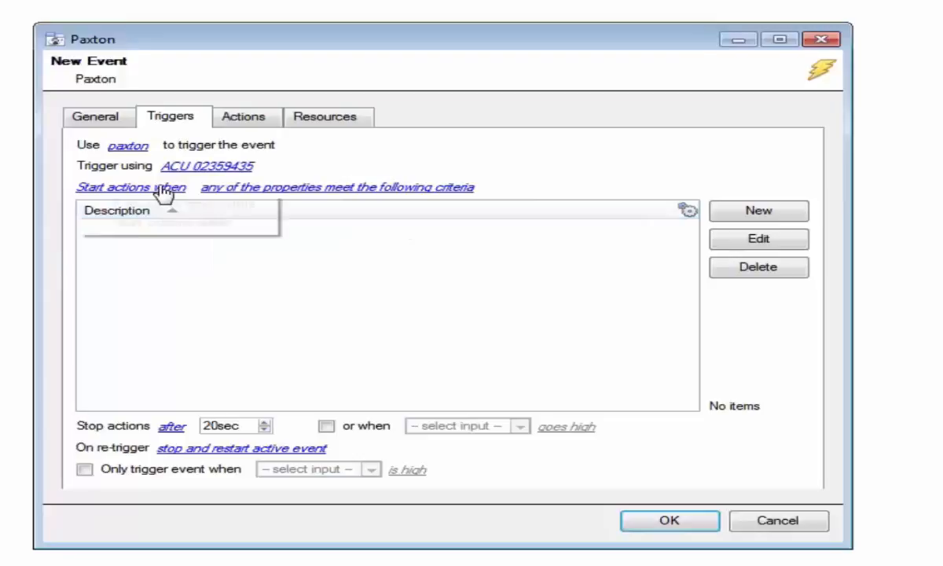
pyautogui.click(208, 190)
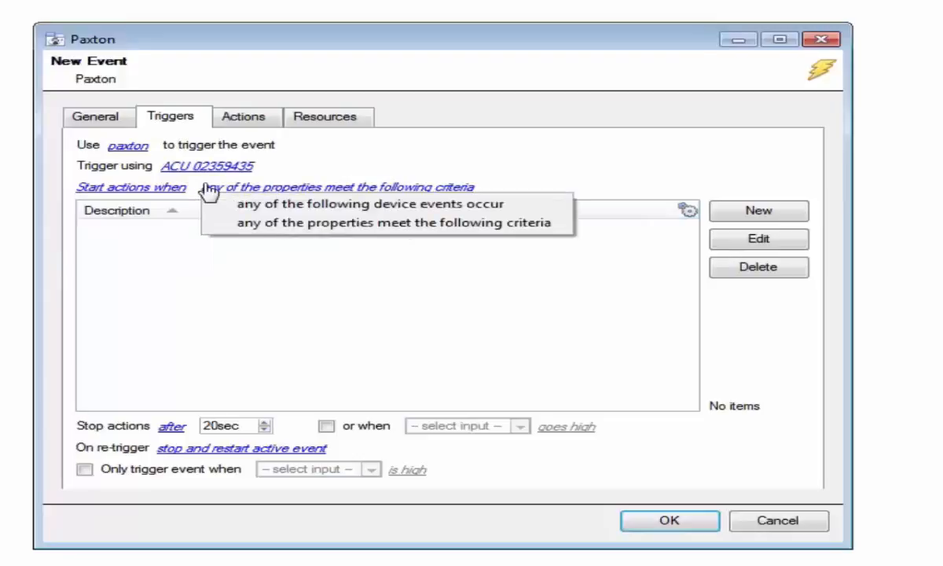
pyautogui.click(368, 209)
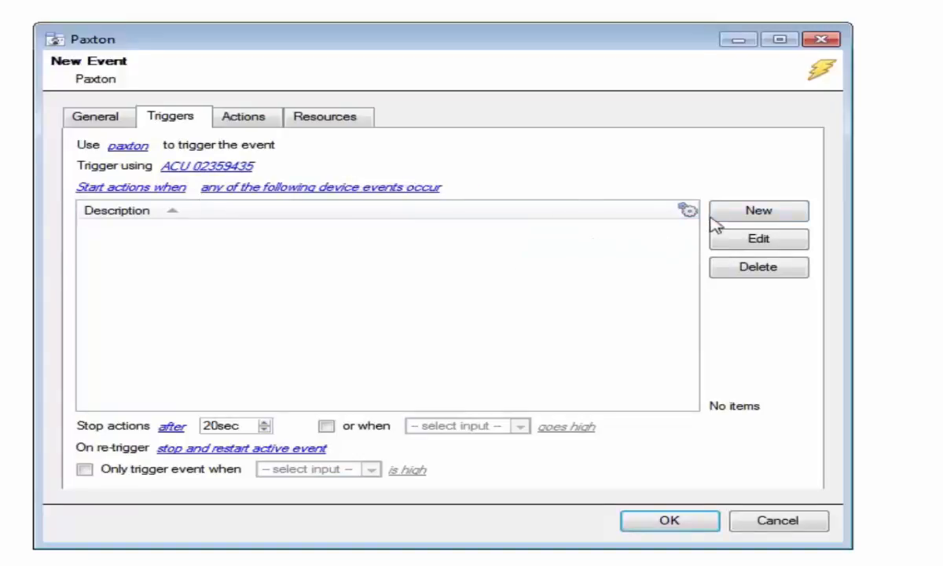
pyautogui.click(735, 213)
pyautogui.click(350, 193)
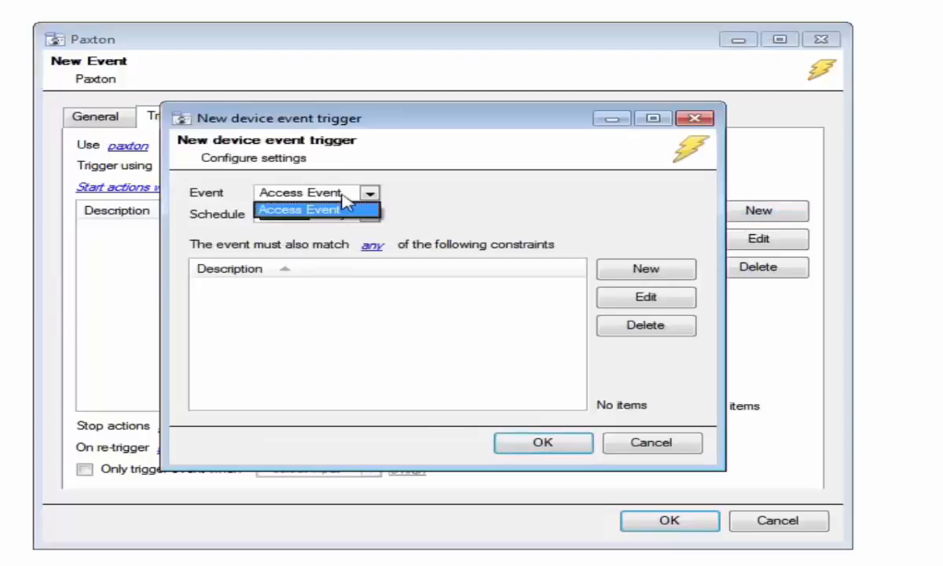
pyautogui.click(355, 195)
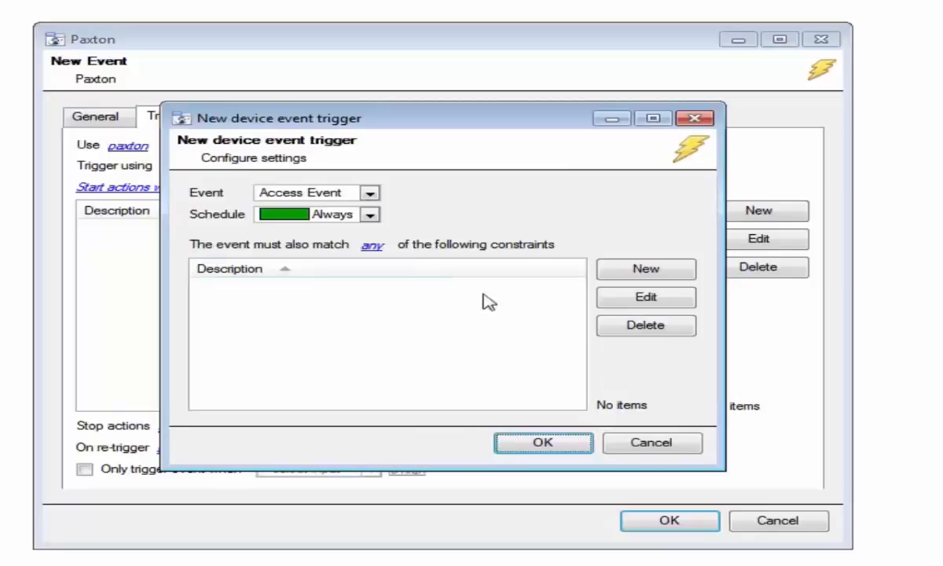
# - Add a constraint to the device event trigger where Event Type equals Door Forced, and accept the trigger
pyautogui.click(621, 274)
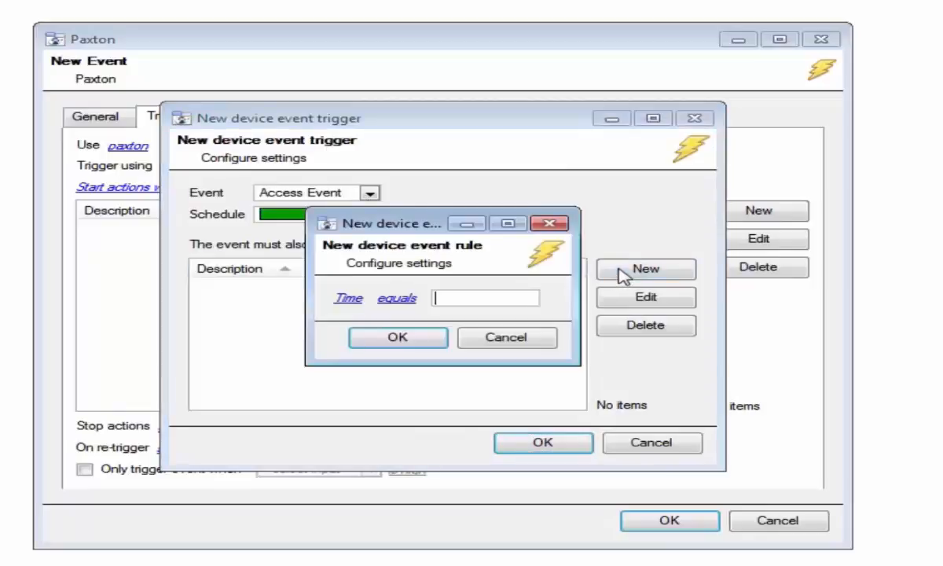
pyautogui.click(346, 299)
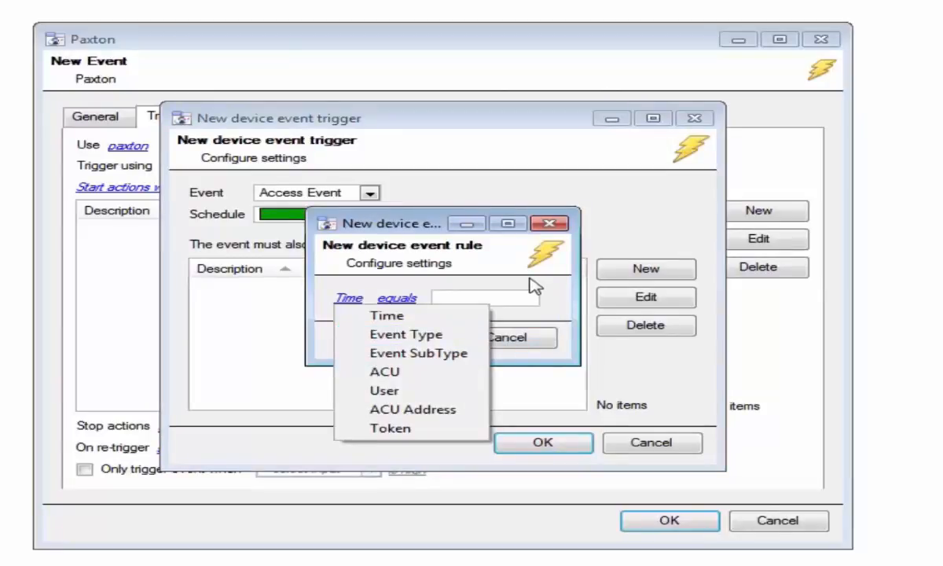
pyautogui.click(470, 334)
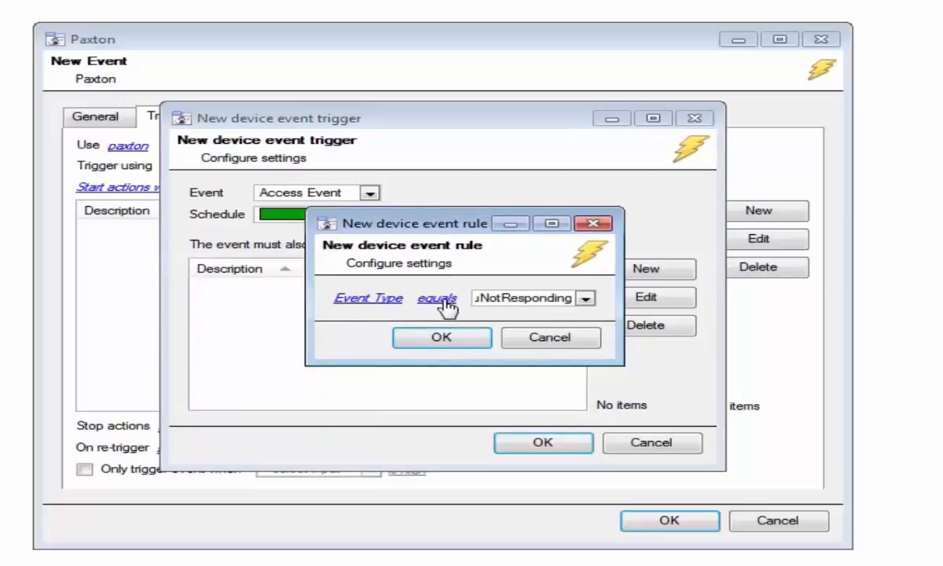
pyautogui.click(585, 299)
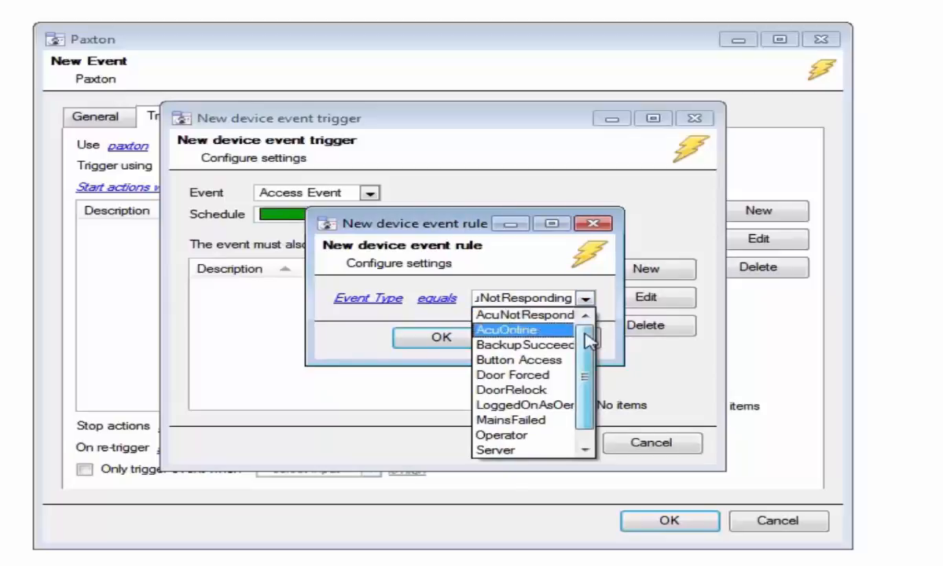
pyautogui.moveTo(588, 338); pyautogui.dragTo(591, 356)
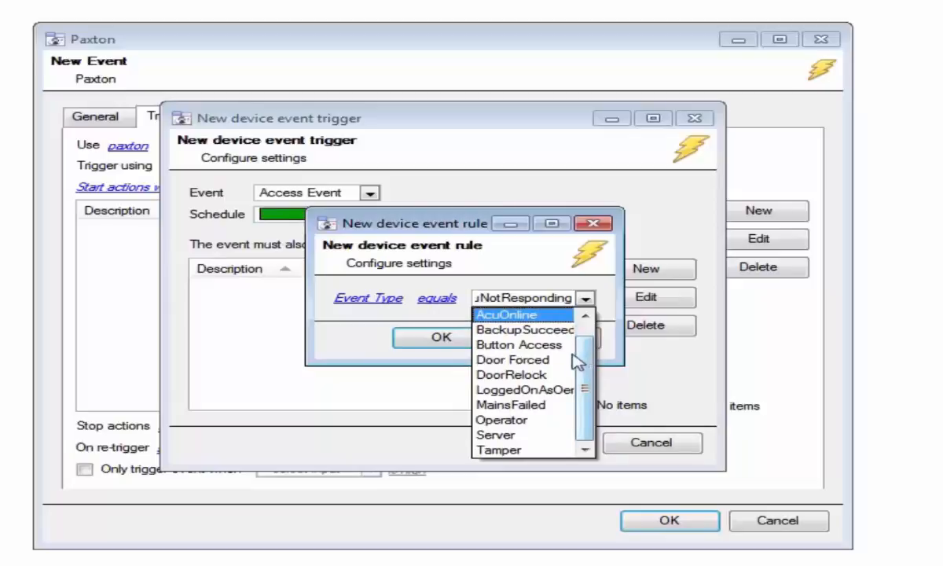
pyautogui.click(558, 359)
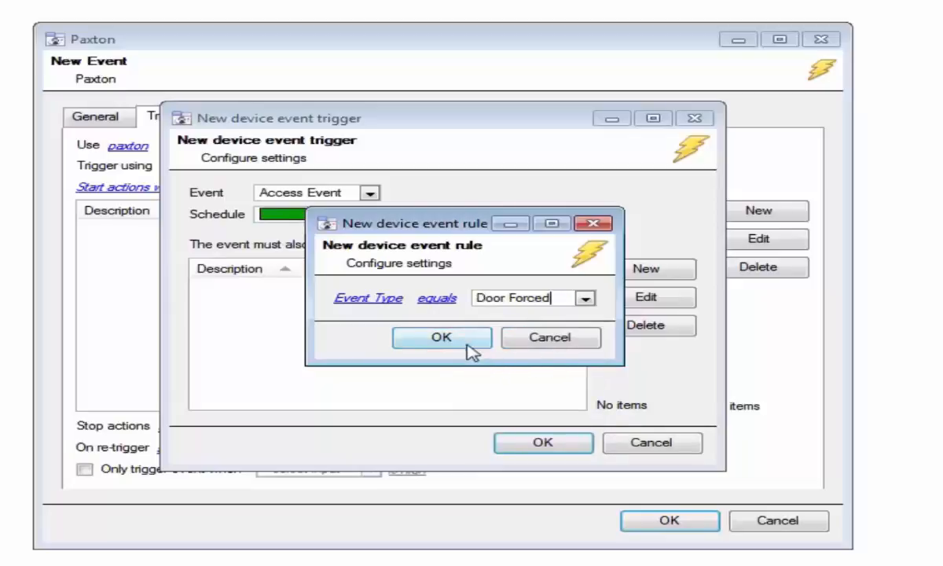
pyautogui.click(364, 299)
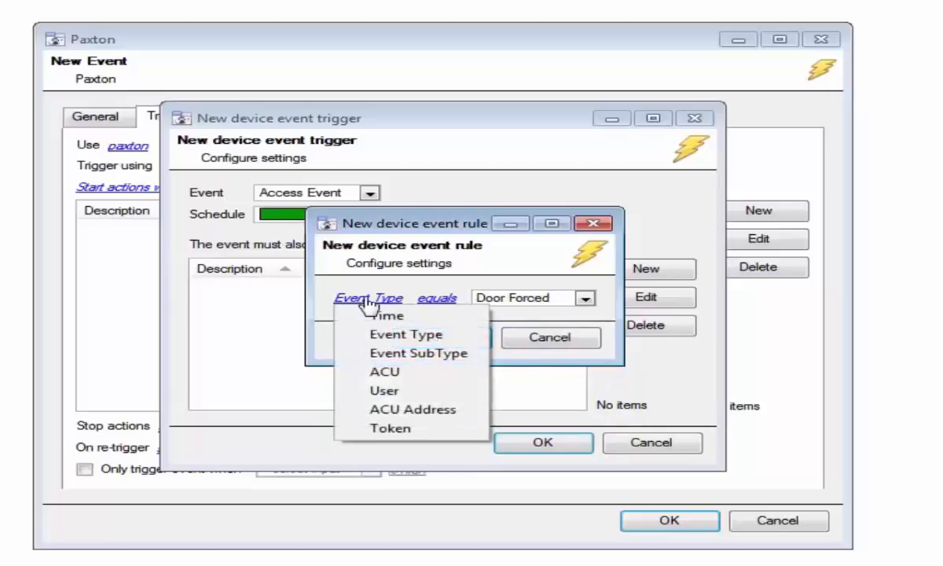
pyautogui.click(558, 370)
pyautogui.click(444, 341)
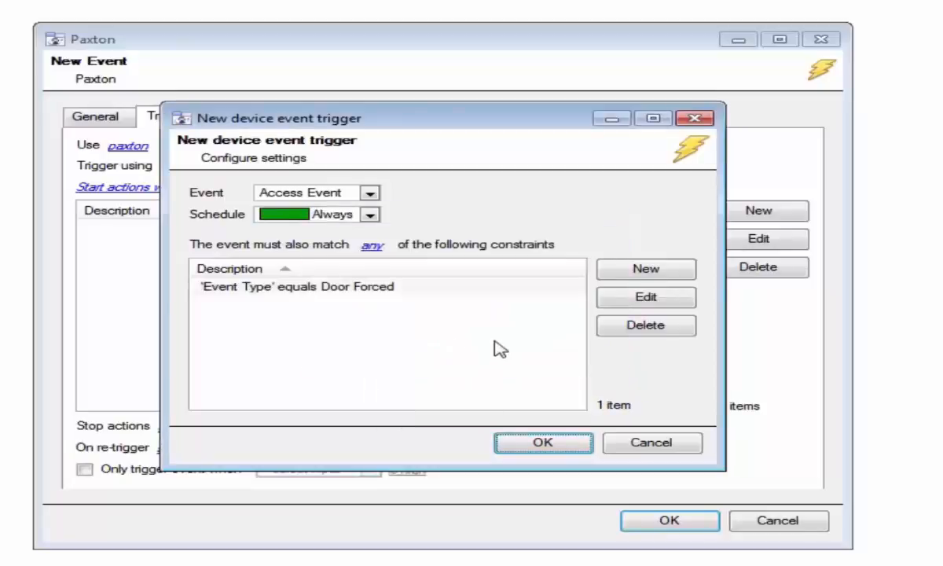
pyautogui.click(543, 442)
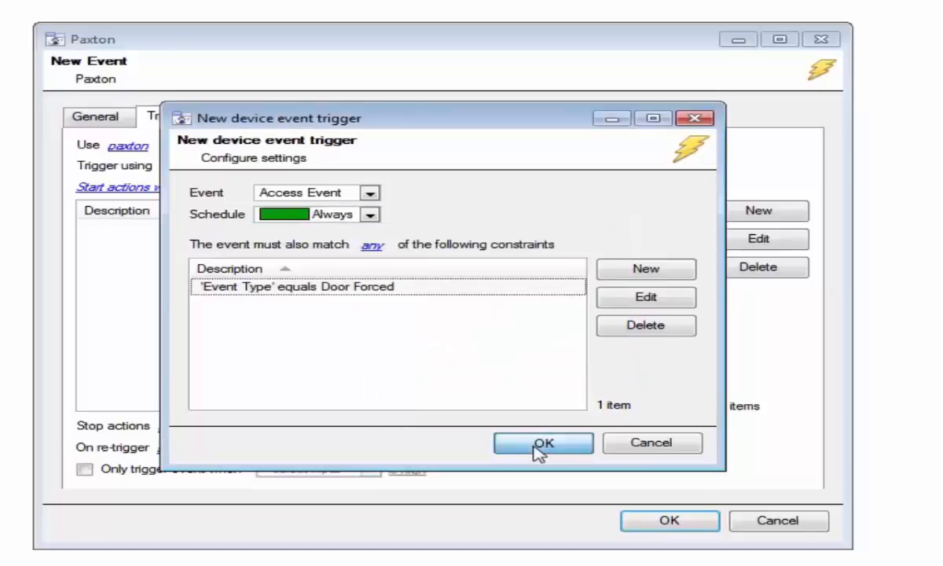
# - Add a camera recording action for Sunell 12FDN to H264, recording for 5 sec with 5 sec pre-events, and save the event
pyautogui.click(244, 131)
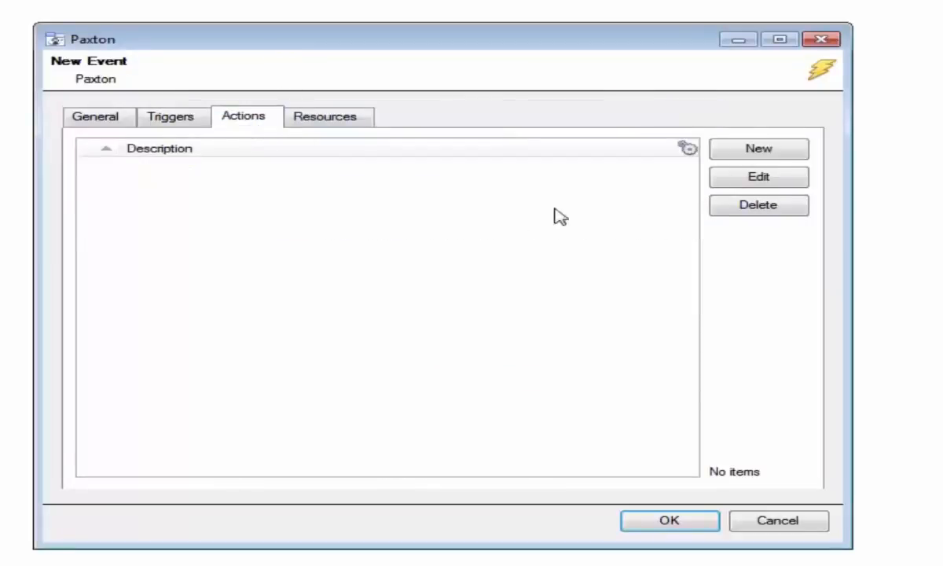
pyautogui.click(731, 152)
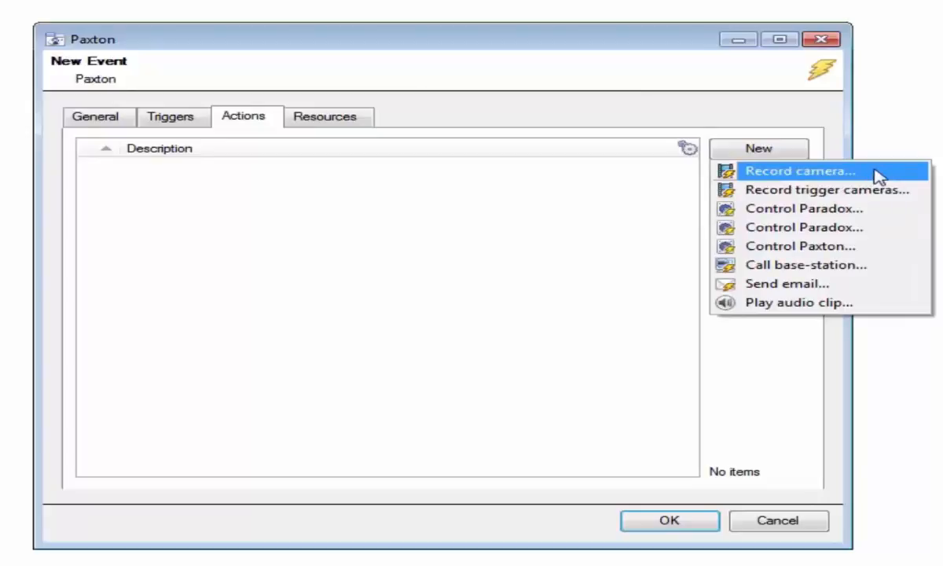
pyautogui.click(822, 171)
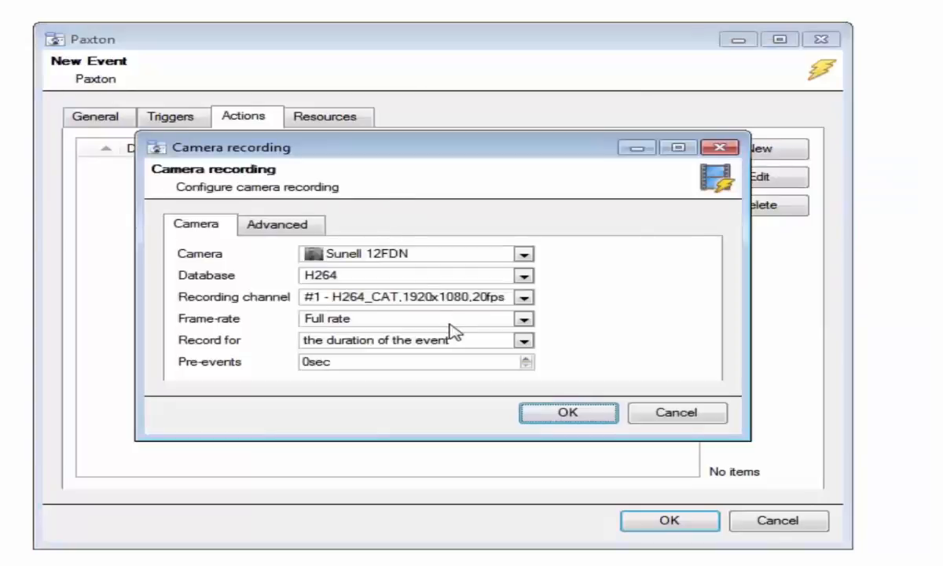
pyautogui.click(476, 341)
pyautogui.click(390, 374)
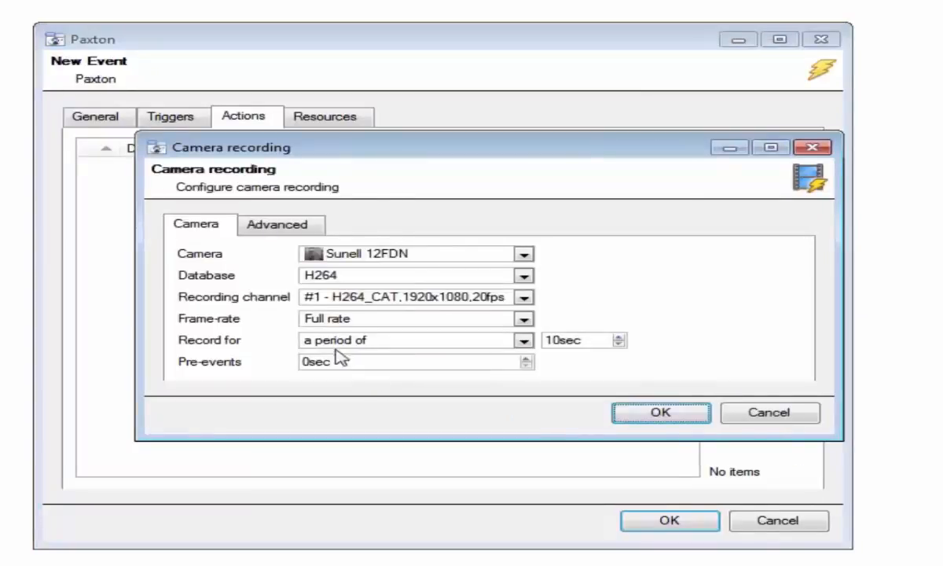
pyautogui.moveTo(557, 339); pyautogui.dragTo(524, 340)
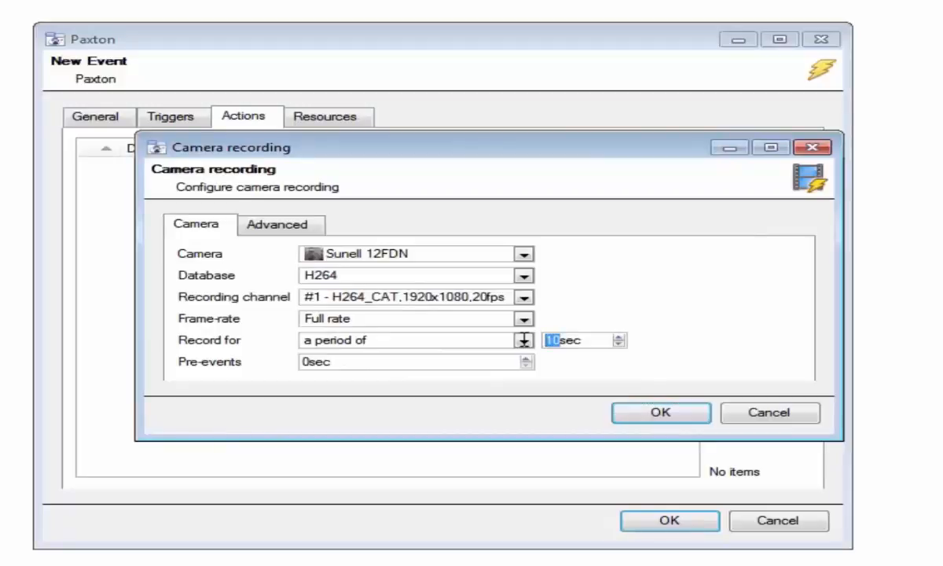
pyautogui.write('5')
pyautogui.moveTo(306, 363); pyautogui.dragTo(277, 368)
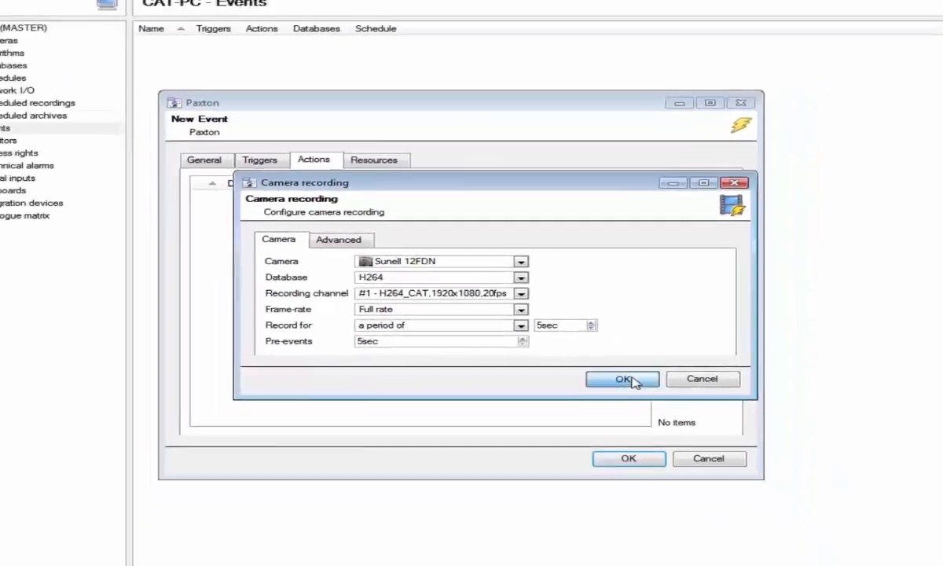
pyautogui.click(673, 412)
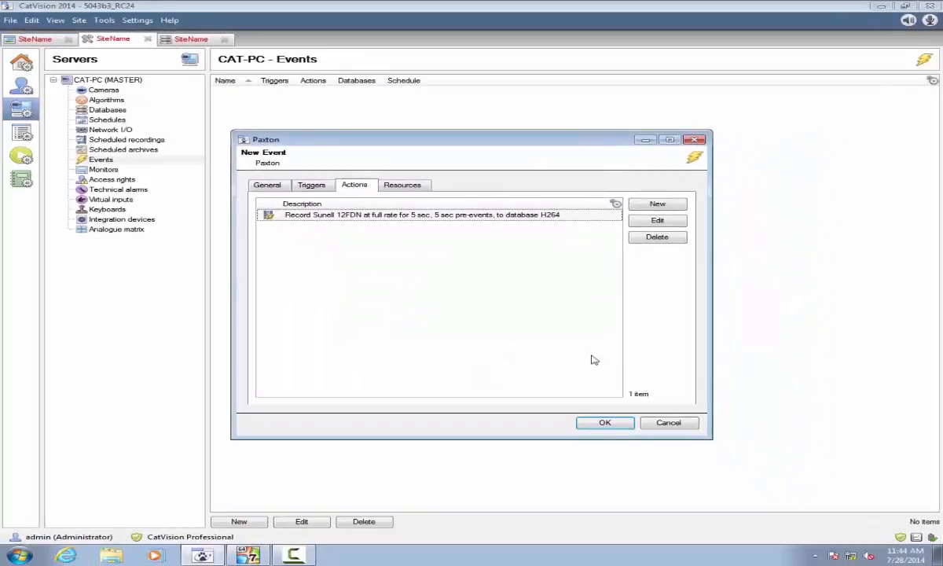
pyautogui.click(602, 422)
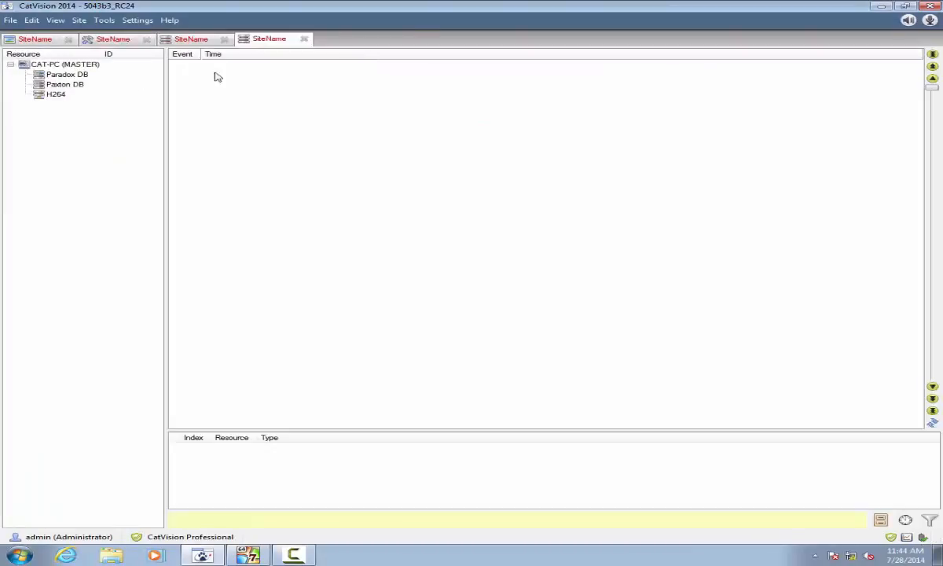
# - Examine the Paxton event's recording in the H264 database and the latest door events with camera links in Paxton DB
pyautogui.click(61, 96)
pyautogui.click(314, 89)
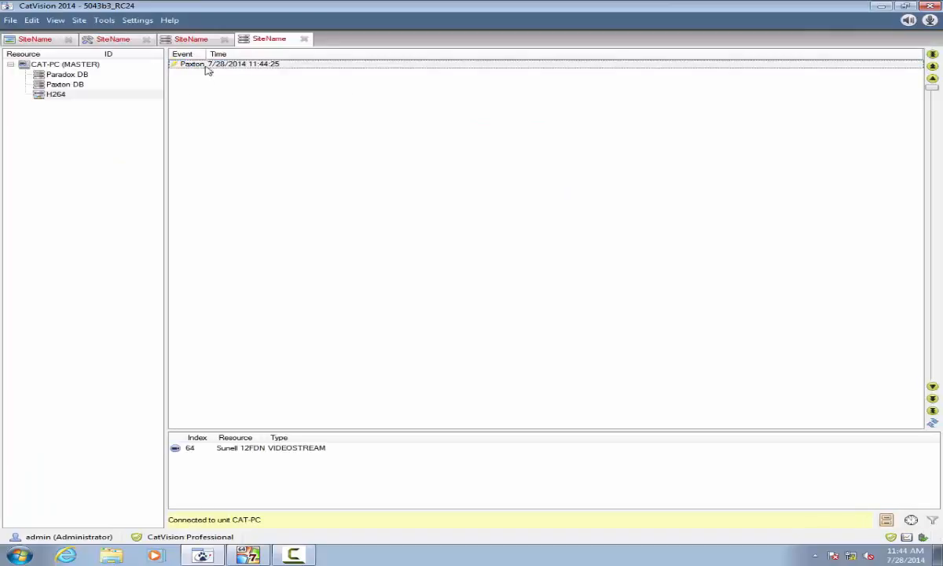
pyautogui.click(231, 65)
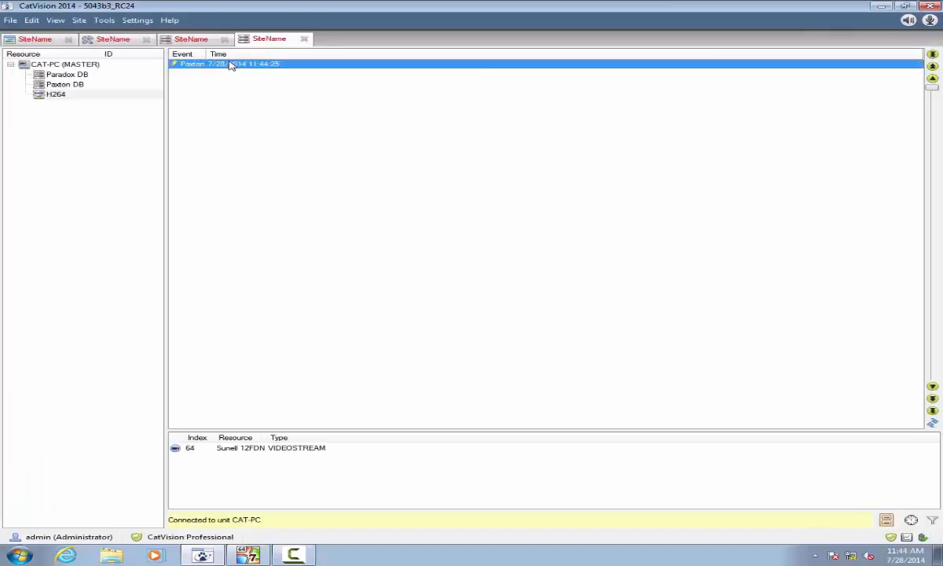
pyautogui.doubleClick(298, 66)
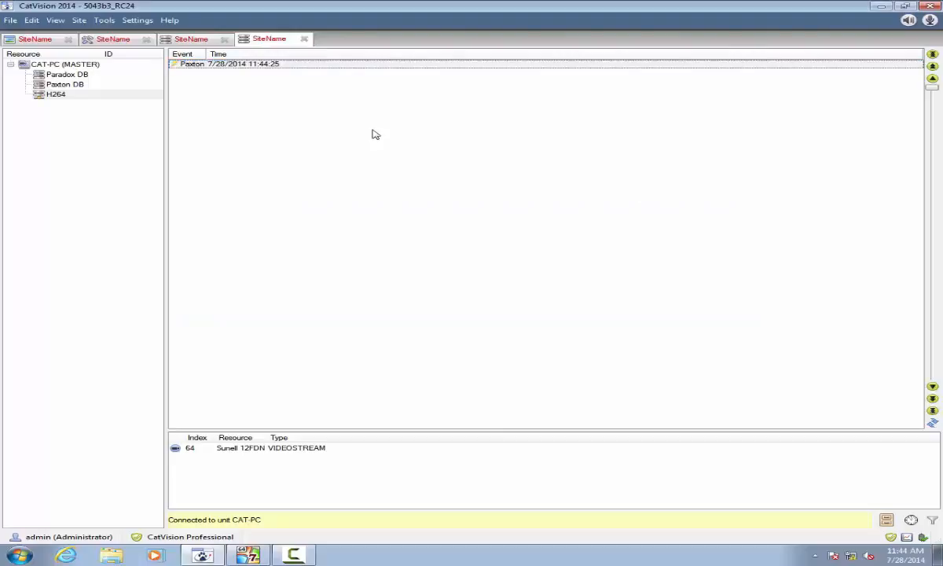
pyautogui.click(187, 39)
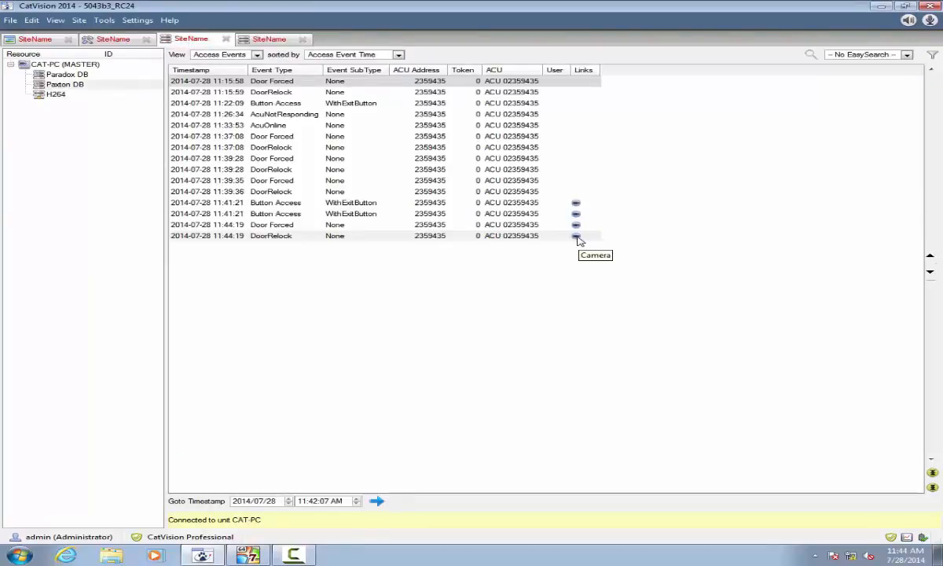
pyautogui.click(481, 260)
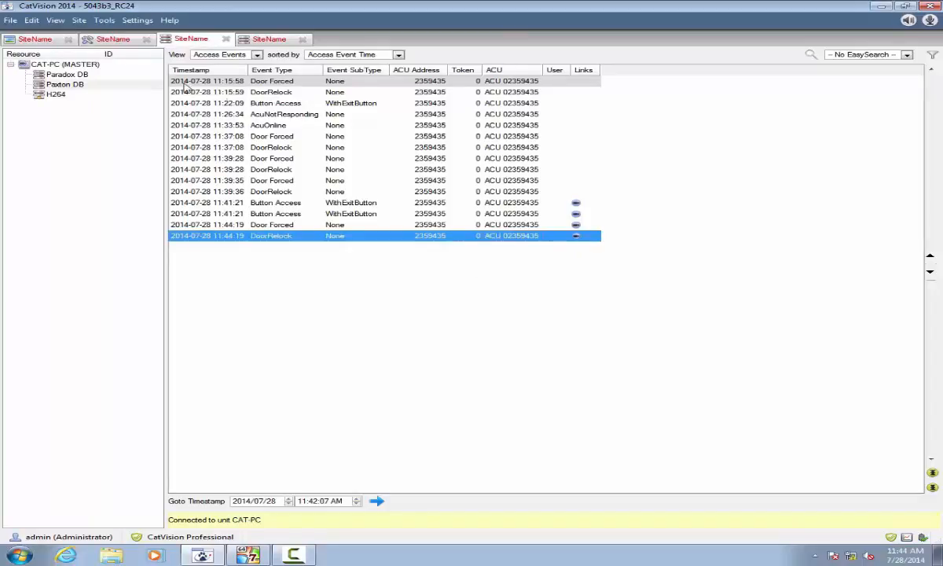